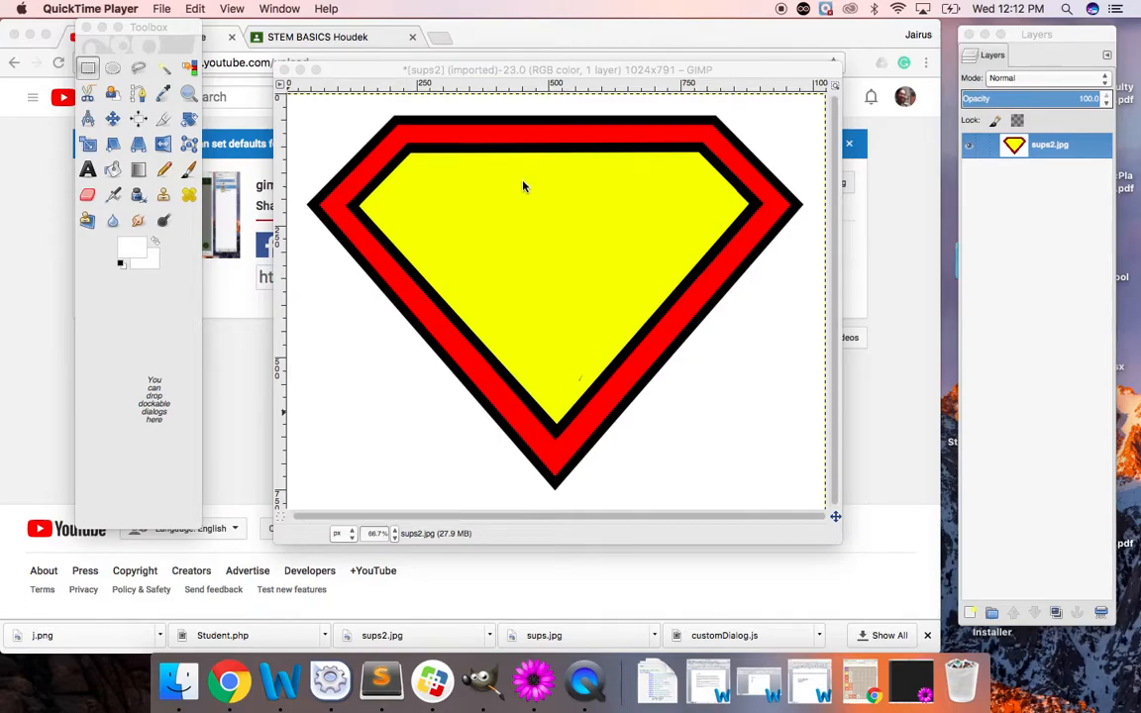
- Cut the entire emblem layer with no selection active, and undo the cut
{"action": "left_click", "coordinate": [446, 186]}
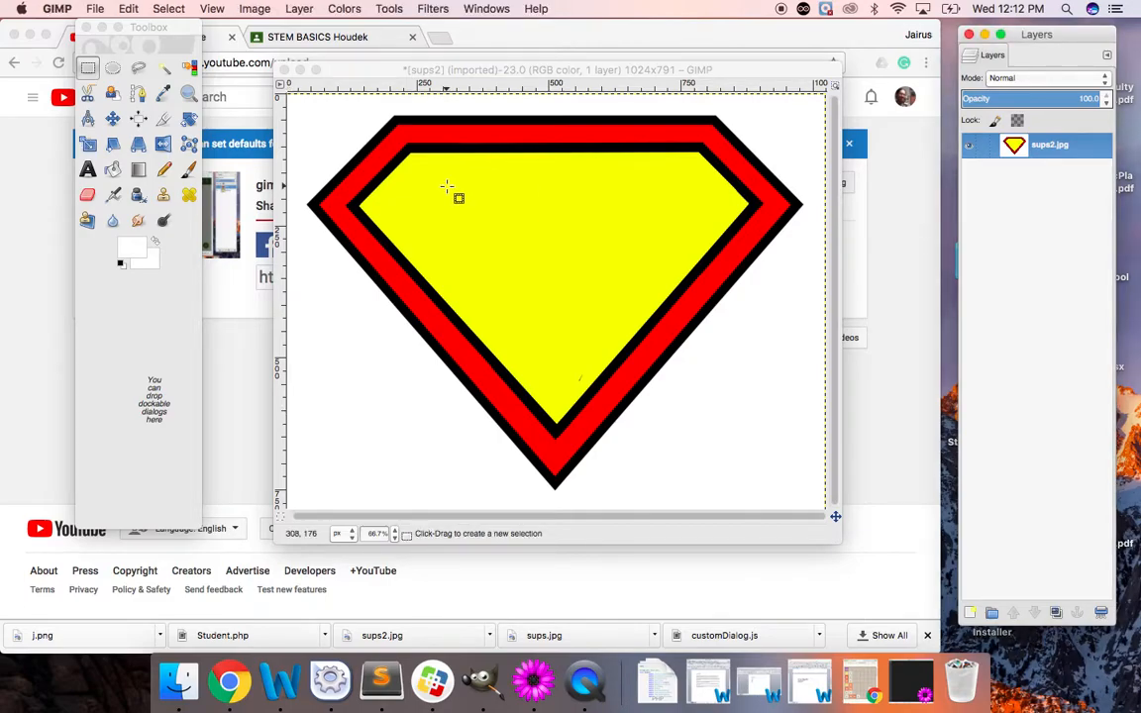
{"action": "right_click", "coordinate": [445, 186]}
{"action": "mouse_move", "coordinate": [461, 220]}
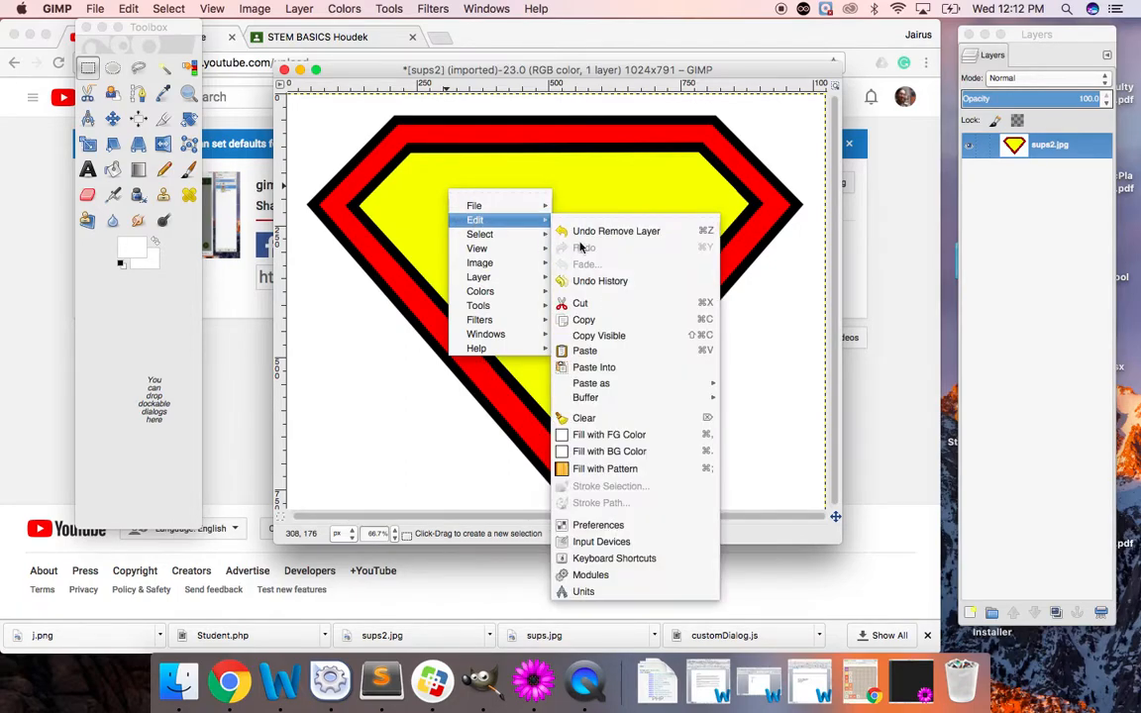
{"action": "left_click", "coordinate": [589, 303]}
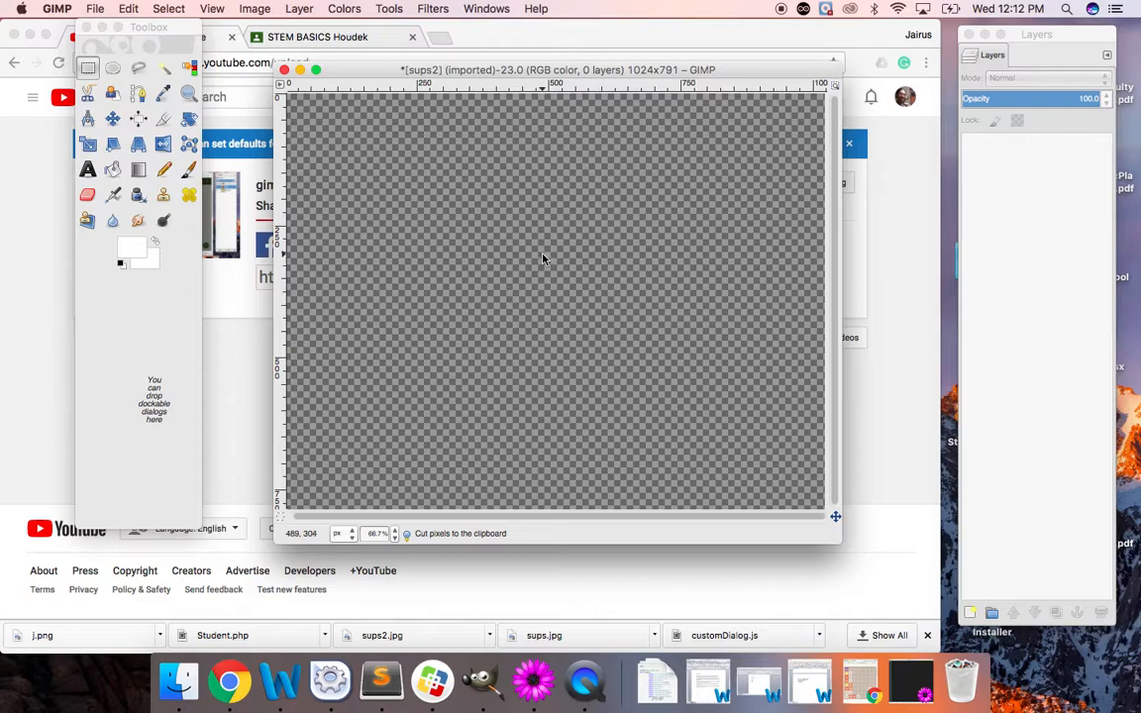
{"action": "key", "text": "super+z"}
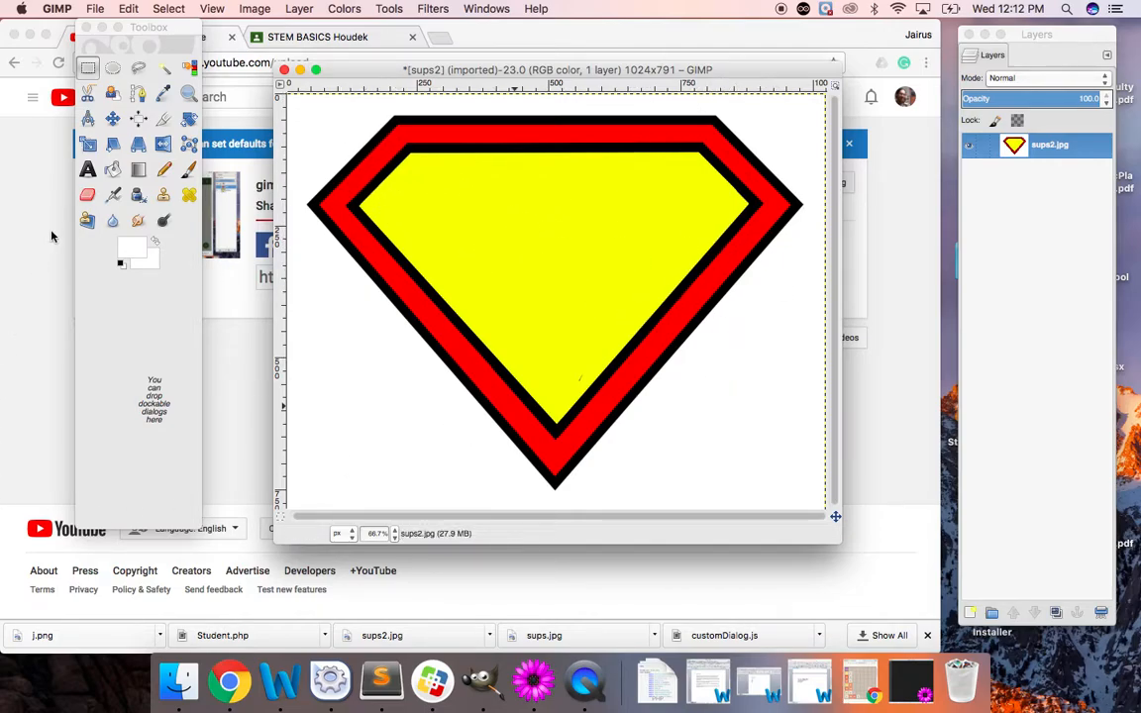
- Make a wide rectangular selection in the upper part of the yellow area with Rectangle Select and shift it slightly
{"action": "left_click", "coordinate": [90, 73]}
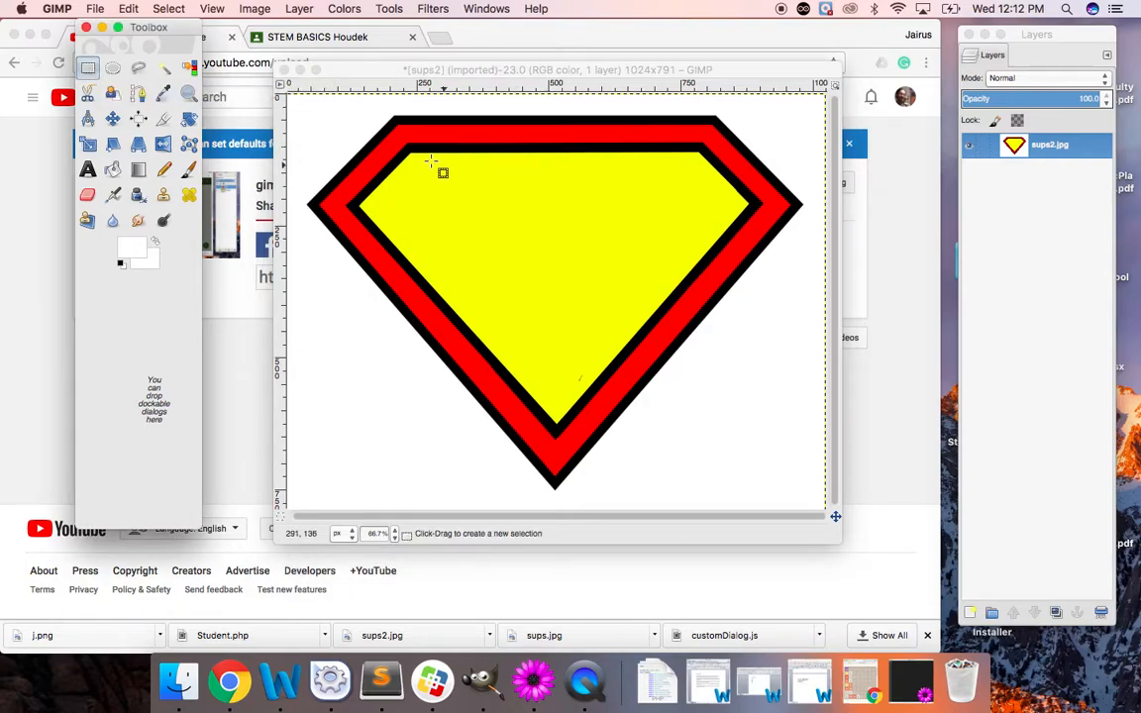
{"action": "left_click_drag", "start_coordinate": [426, 162], "coordinate": [685, 279]}
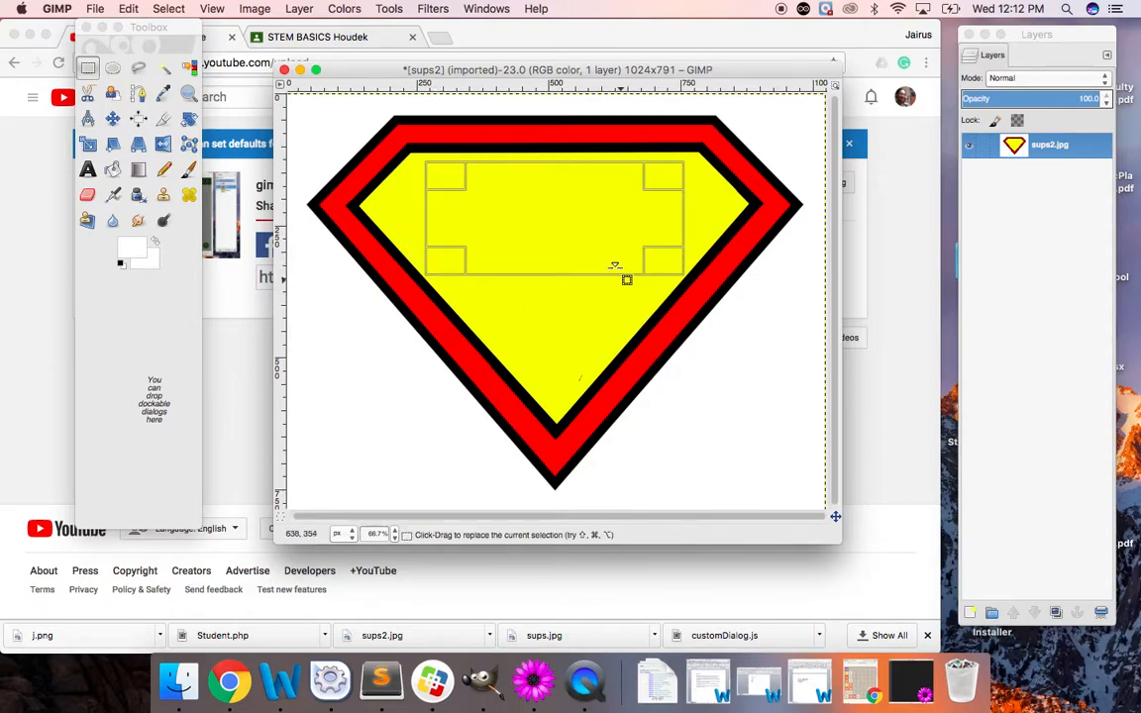
{"action": "mouse_move", "coordinate": [566, 225]}
{"action": "left_mouse_down"}
{"action": "mouse_move", "coordinate": [680, 402]}
{"action": "mouse_move", "coordinate": [583, 246]}
{"action": "mouse_move", "coordinate": [496, 246]}
{"action": "mouse_move", "coordinate": [562, 233]}
{"action": "mouse_move", "coordinate": [560, 222]}
{"action": "left_mouse_up"}
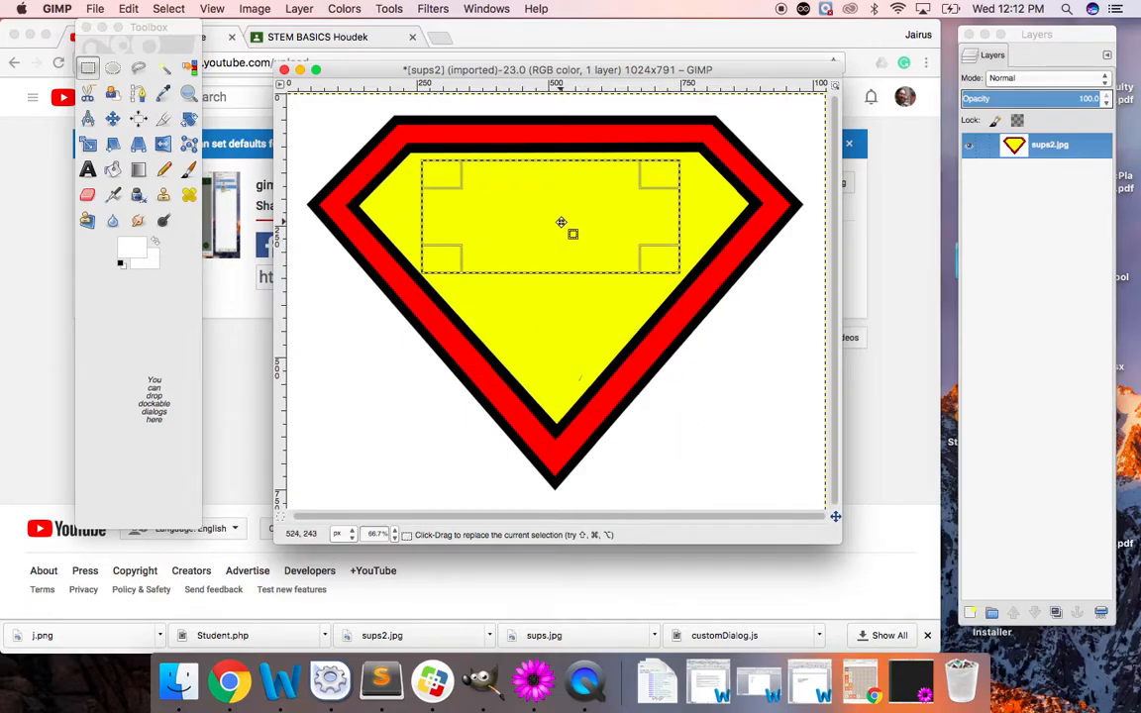
- Cut the rectangular selection out of the yellow area, and undo the deselection and the cut
{"action": "right_click", "coordinate": [560, 222]}
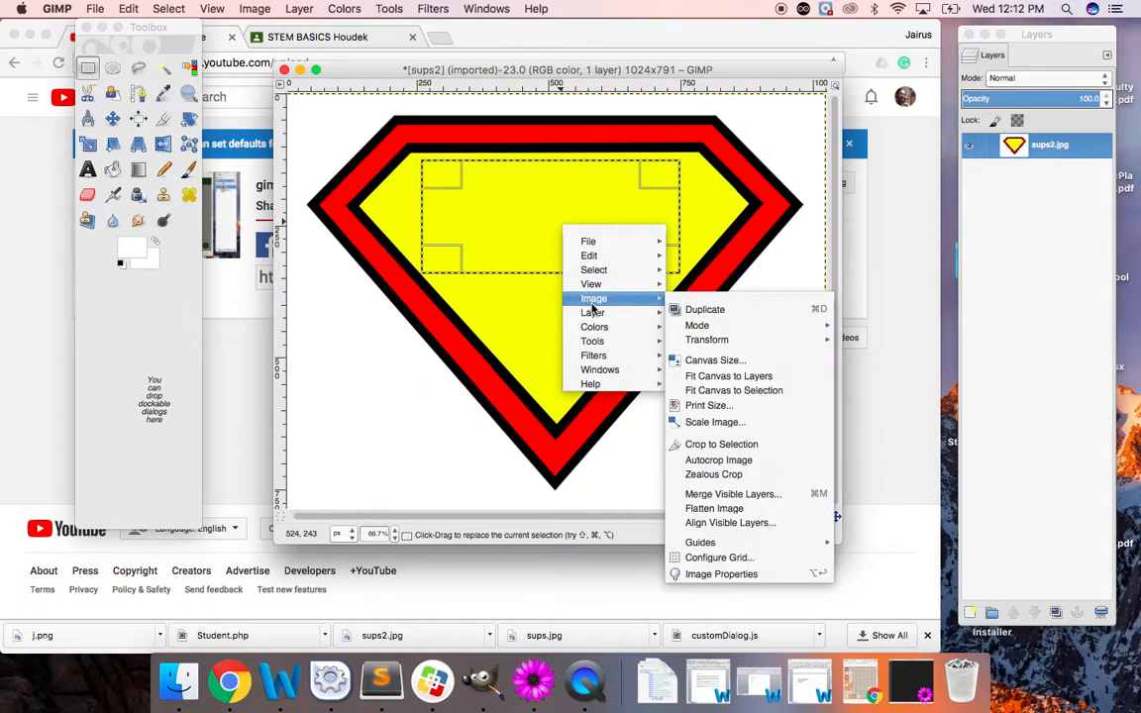
{"action": "mouse_move", "coordinate": [616, 258]}
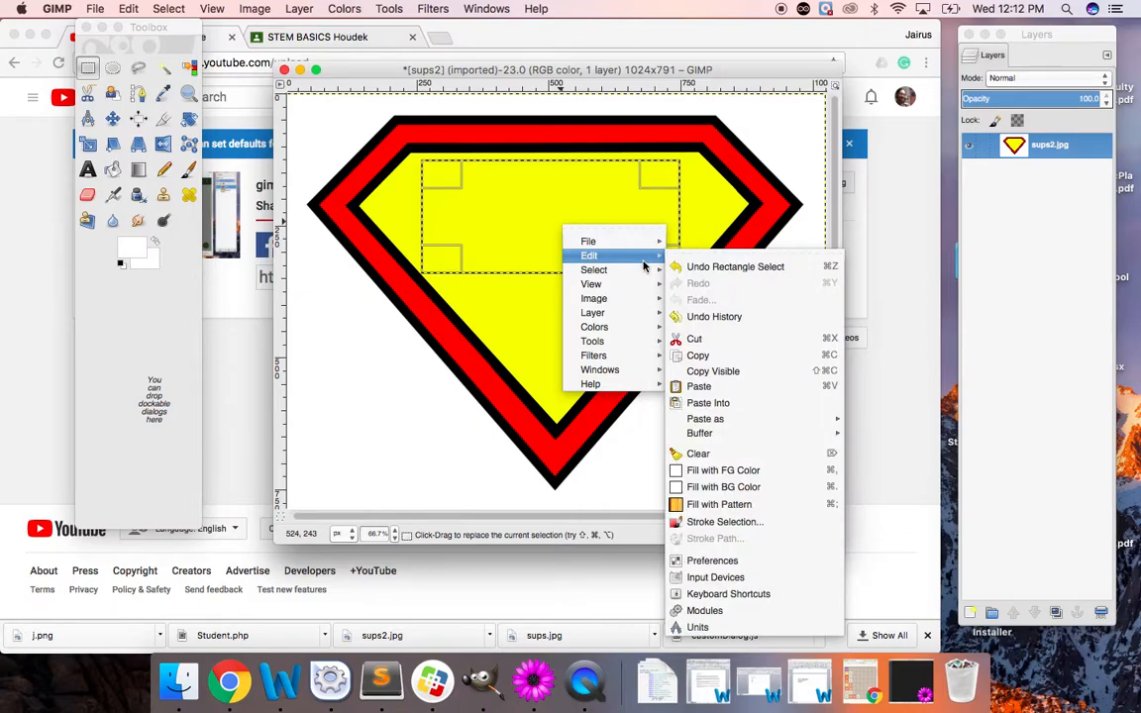
{"action": "left_click", "coordinate": [713, 339]}
{"action": "left_click", "coordinate": [720, 340]}
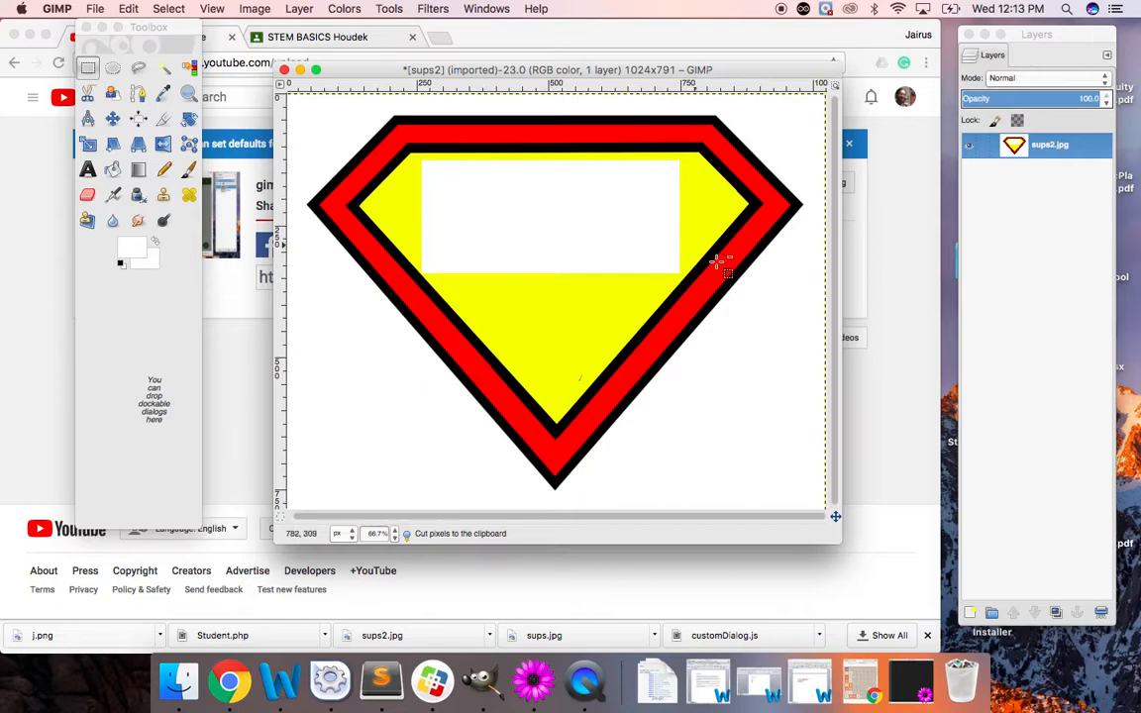
{"action": "key", "text": "super+z"}
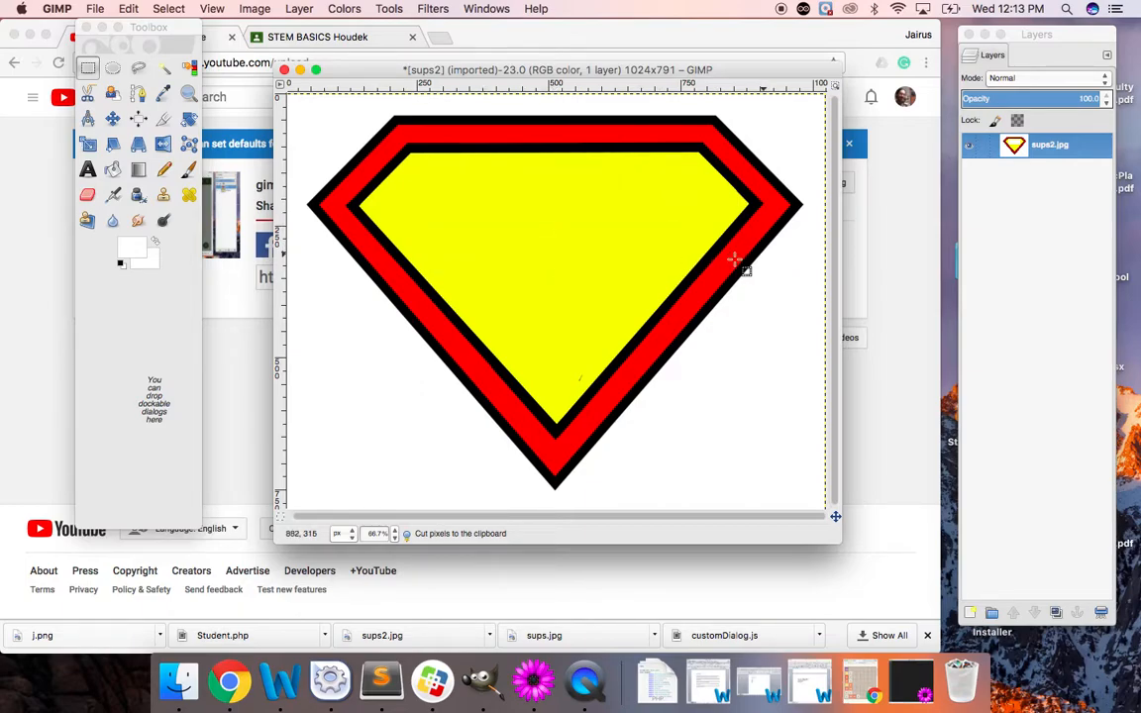
{"action": "key", "text": "super+z"}
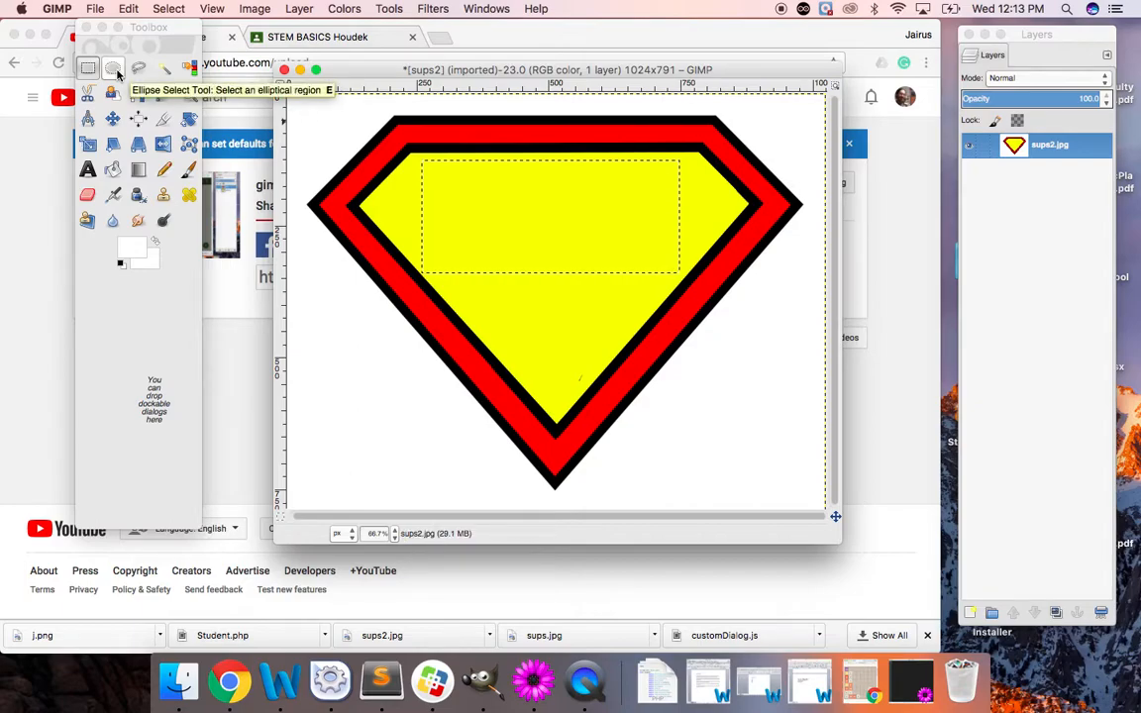
- Clear the restored selection, and draw two trial rectangular selections over the yellow area, dismissing each one
{"action": "left_click", "coordinate": [116, 72]}
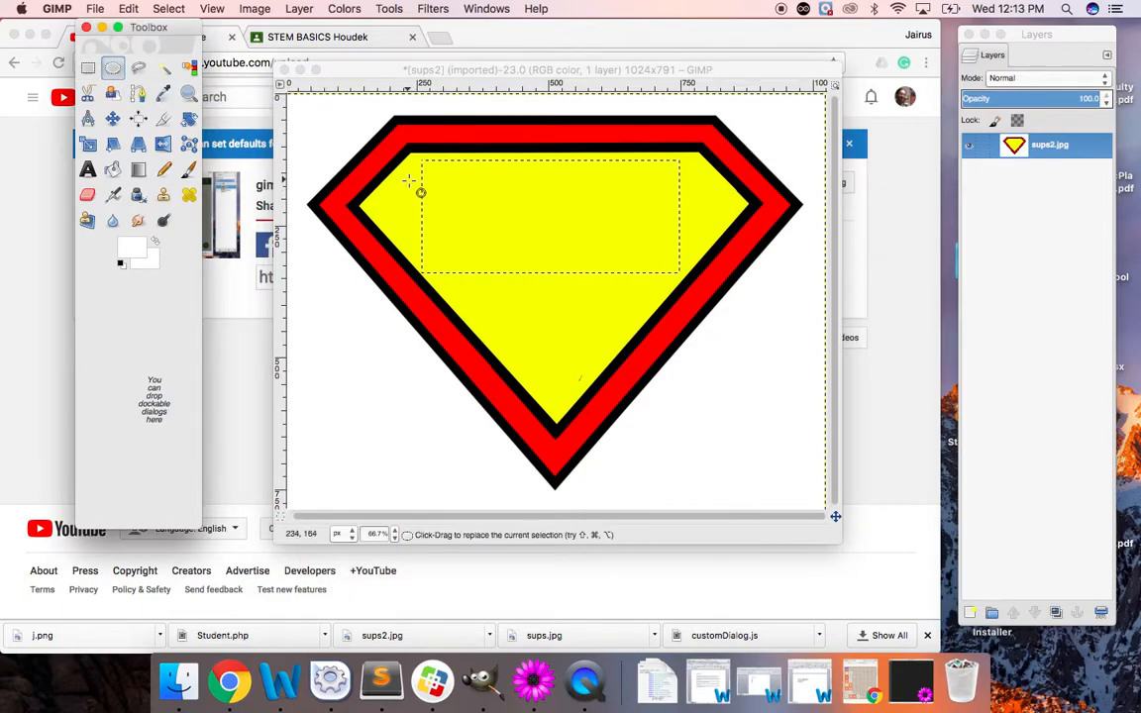
{"action": "left_click", "coordinate": [407, 181]}
{"action": "left_click", "coordinate": [88, 67]}
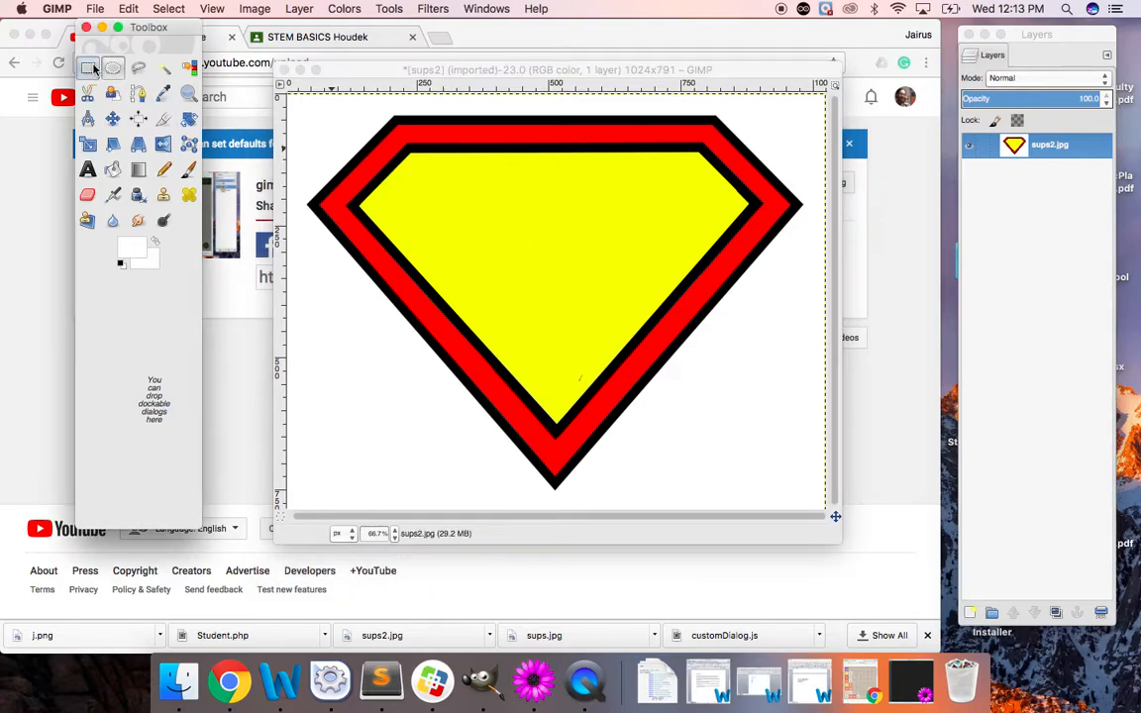
{"action": "left_click", "coordinate": [458, 197]}
{"action": "left_click_drag", "start_coordinate": [418, 169], "coordinate": [696, 260]}
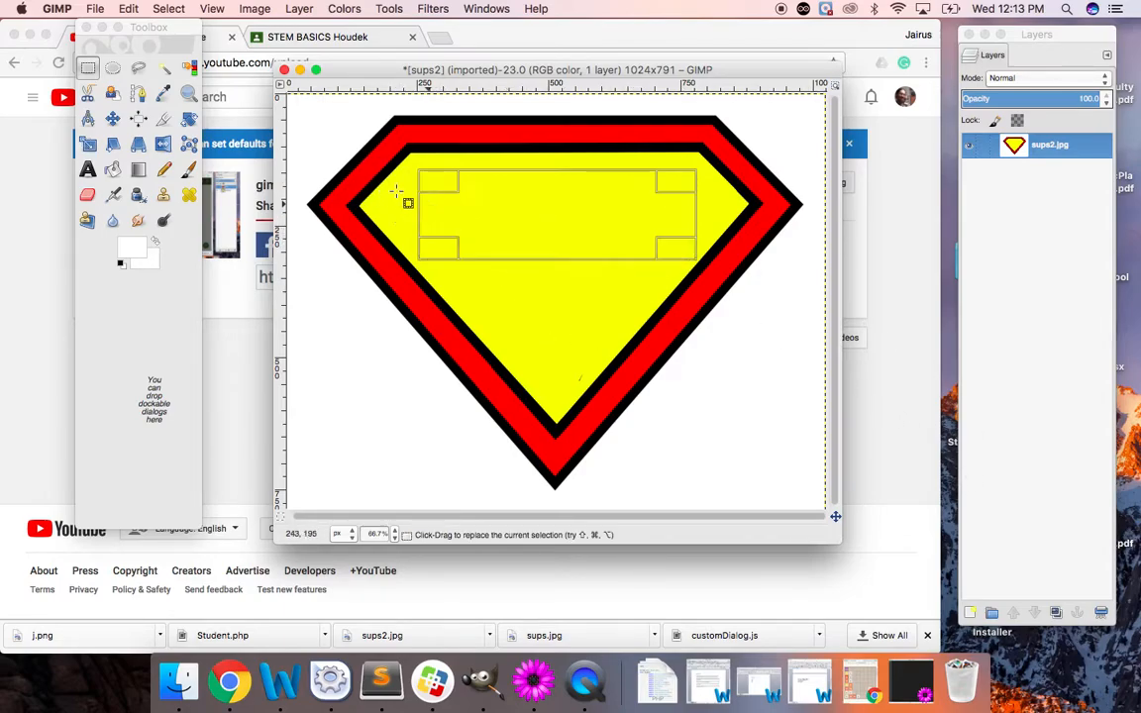
{"action": "left_click", "coordinate": [317, 127]}
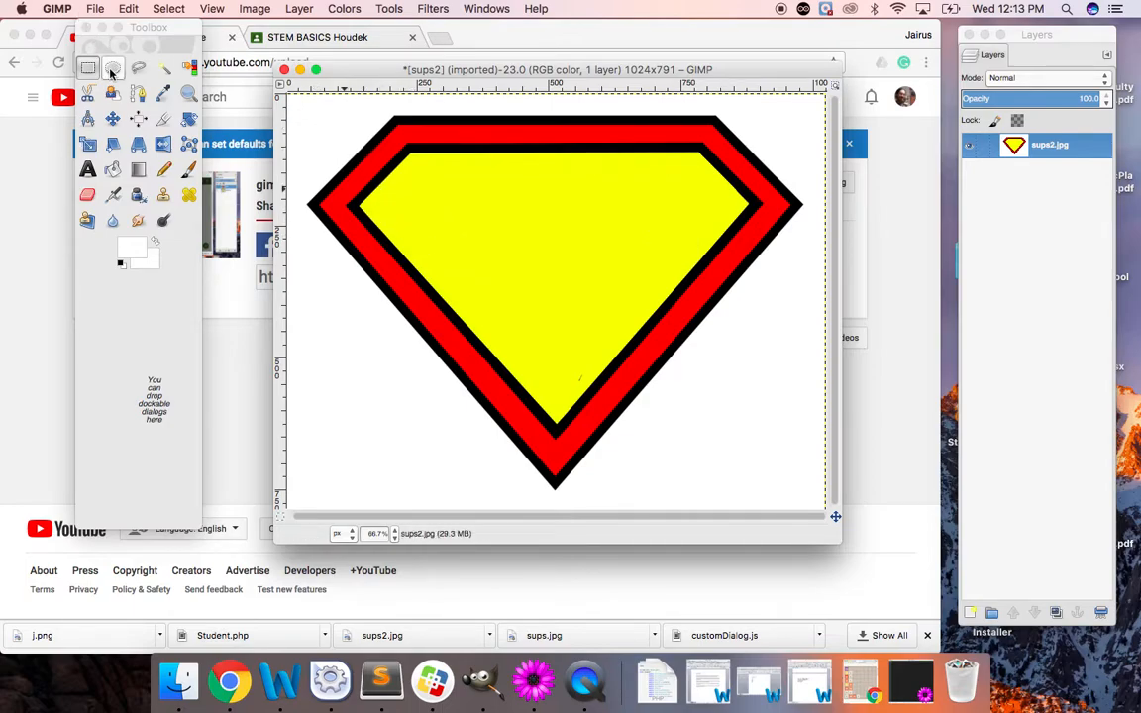
{"action": "left_click_drag", "start_coordinate": [414, 170], "coordinate": [662, 282]}
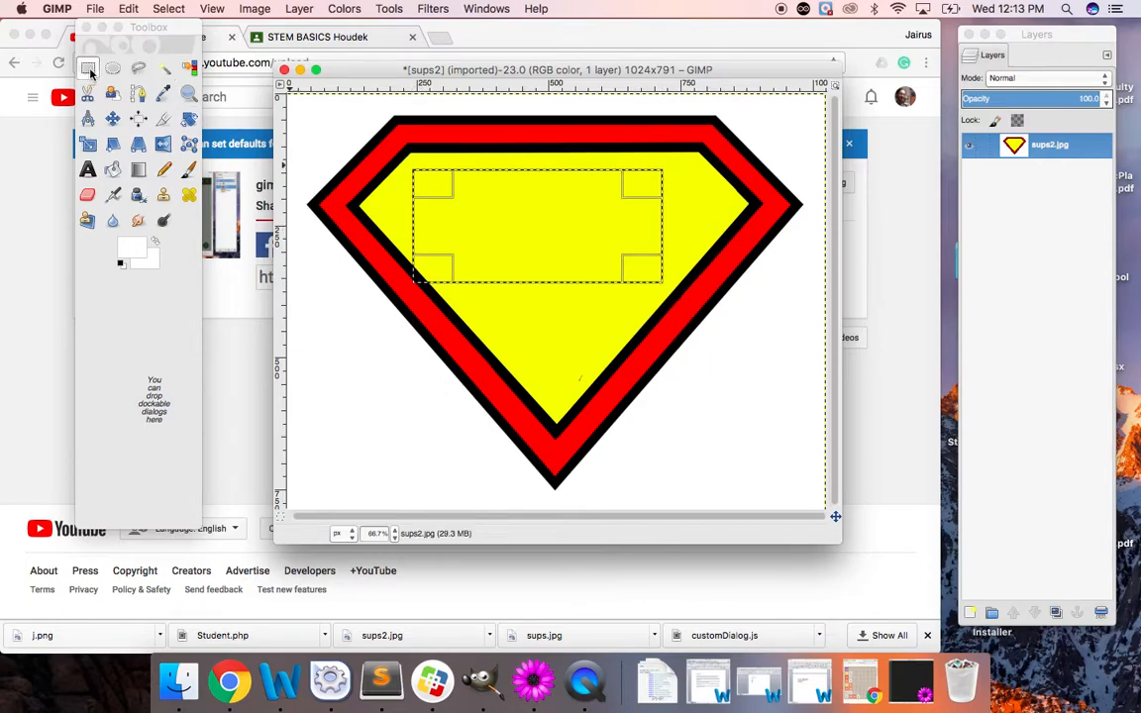
{"action": "left_click", "coordinate": [329, 139]}
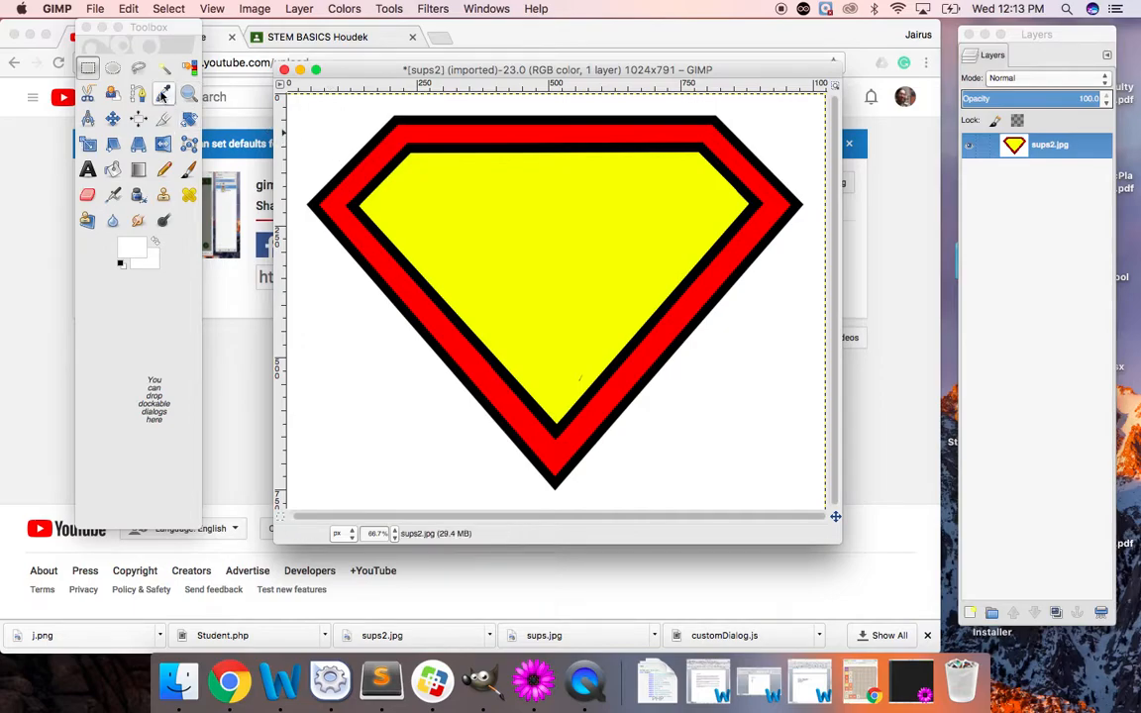
- Cut a tall elliptical region reaching from the upper yellow area to the emblem's lower tip, and deselect
{"action": "left_click", "coordinate": [113, 67]}
{"action": "left_click_drag", "start_coordinate": [429, 175], "coordinate": [680, 490]}
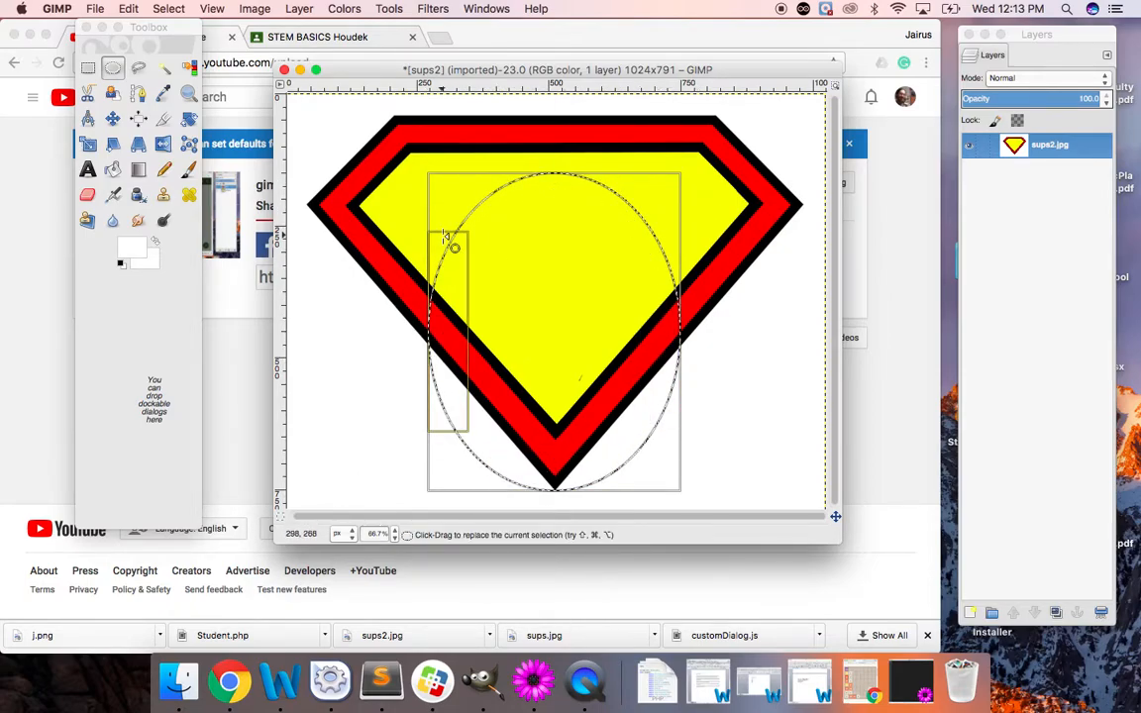
{"action": "right_click", "coordinate": [549, 253]}
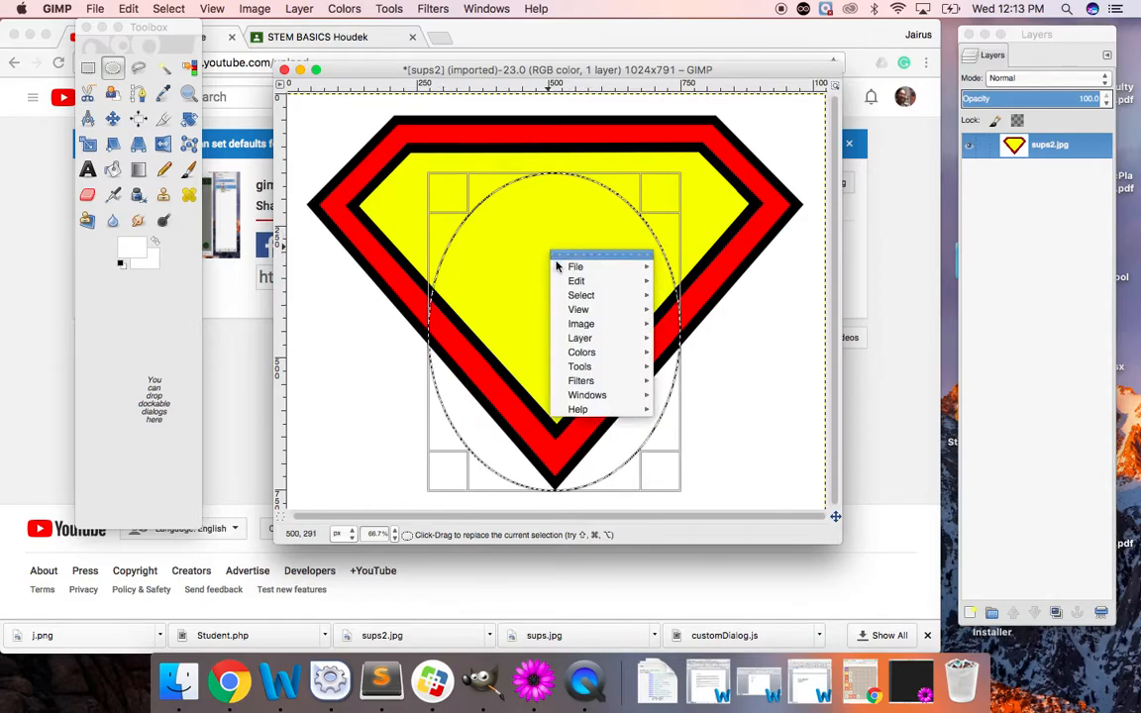
{"action": "mouse_move", "coordinate": [568, 284]}
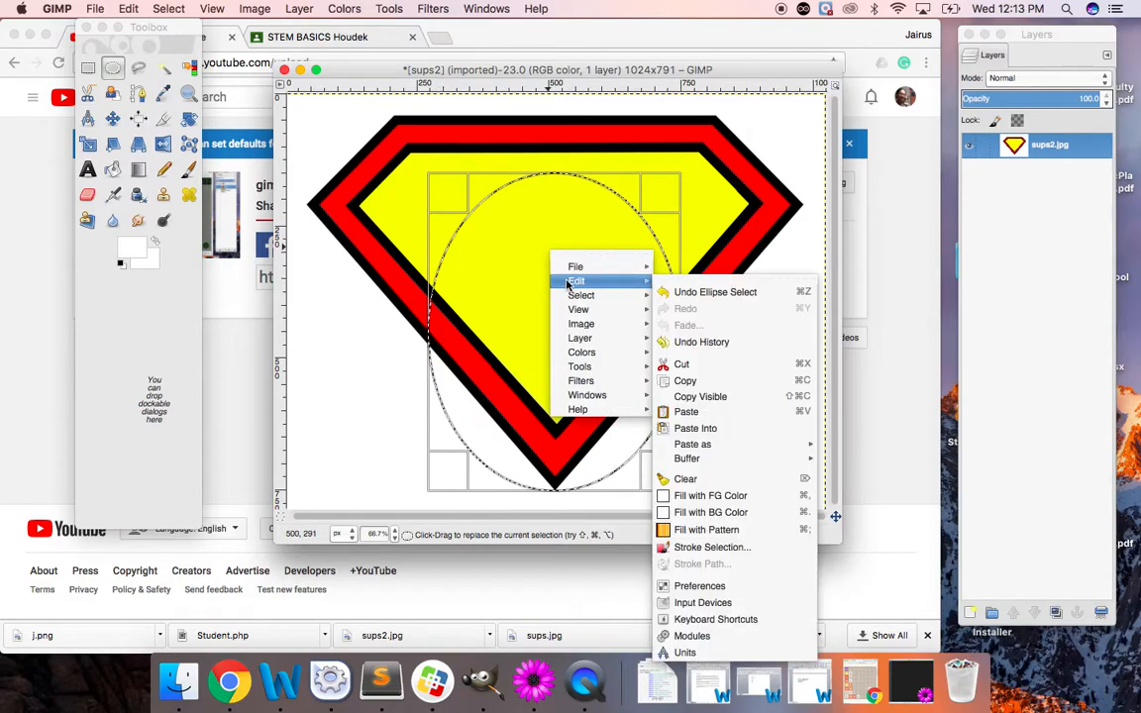
{"action": "left_click", "coordinate": [681, 364]}
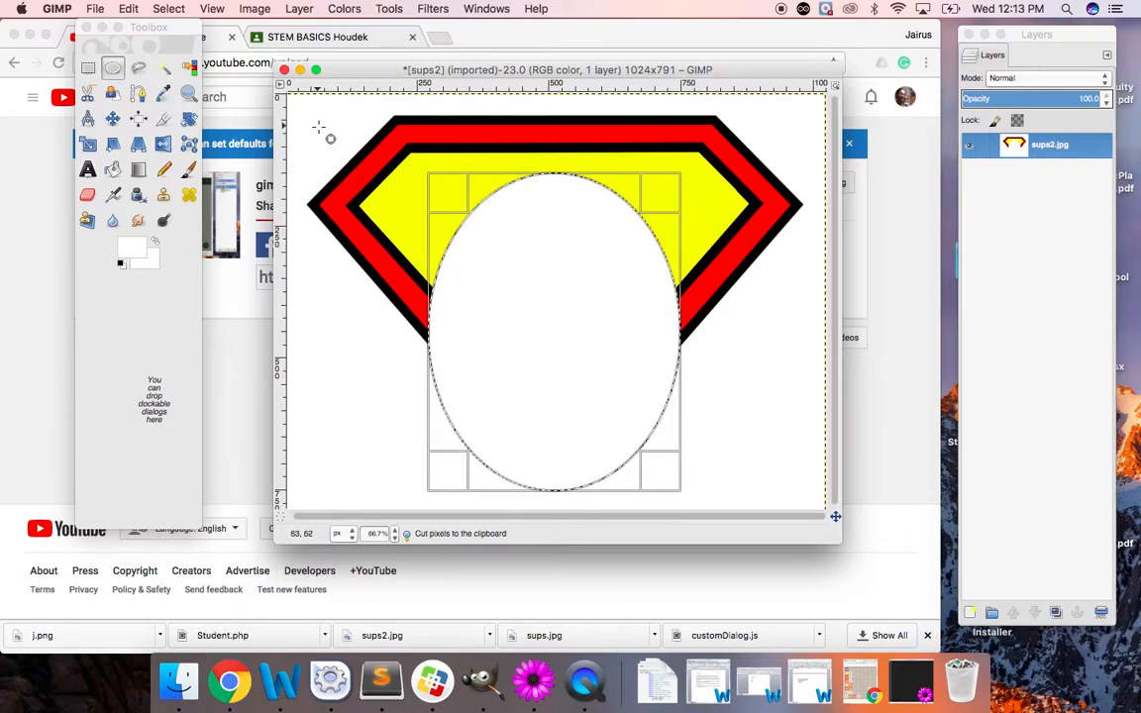
{"action": "key", "text": "super+shift+a"}
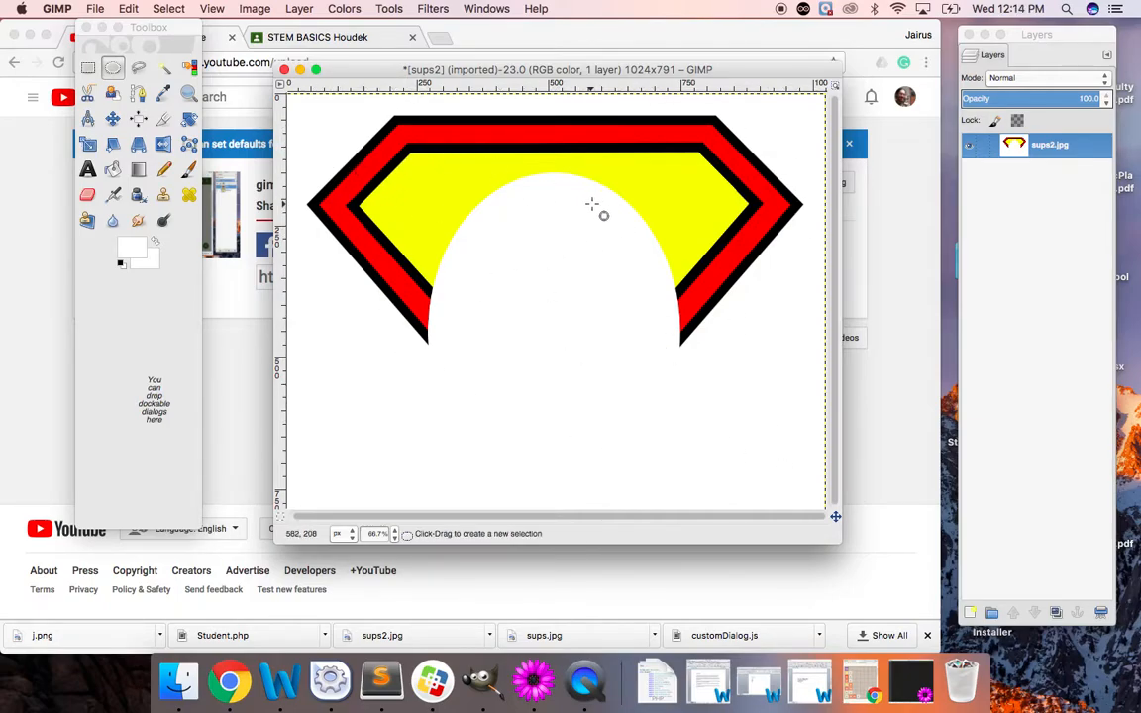
- Undo the elliptical cut and clear the selection to restore the full emblem
{"action": "key", "text": "super+z"}
{"action": "key", "text": "super+z"}
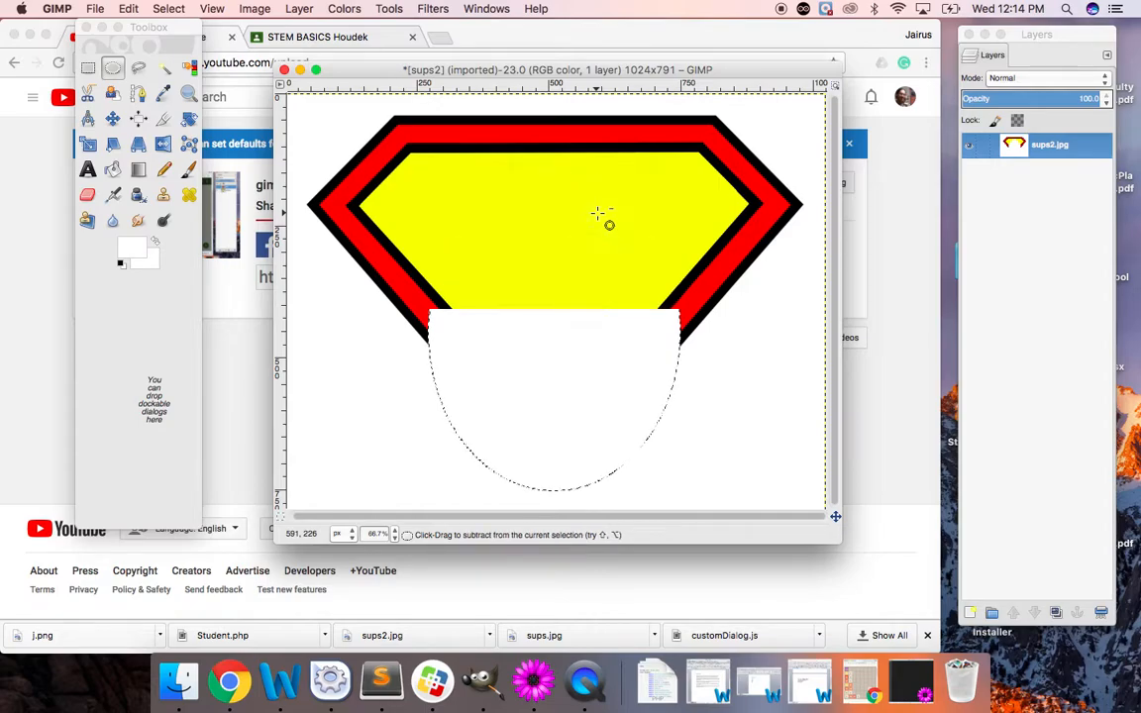
{"action": "key", "text": "super+shift+a"}
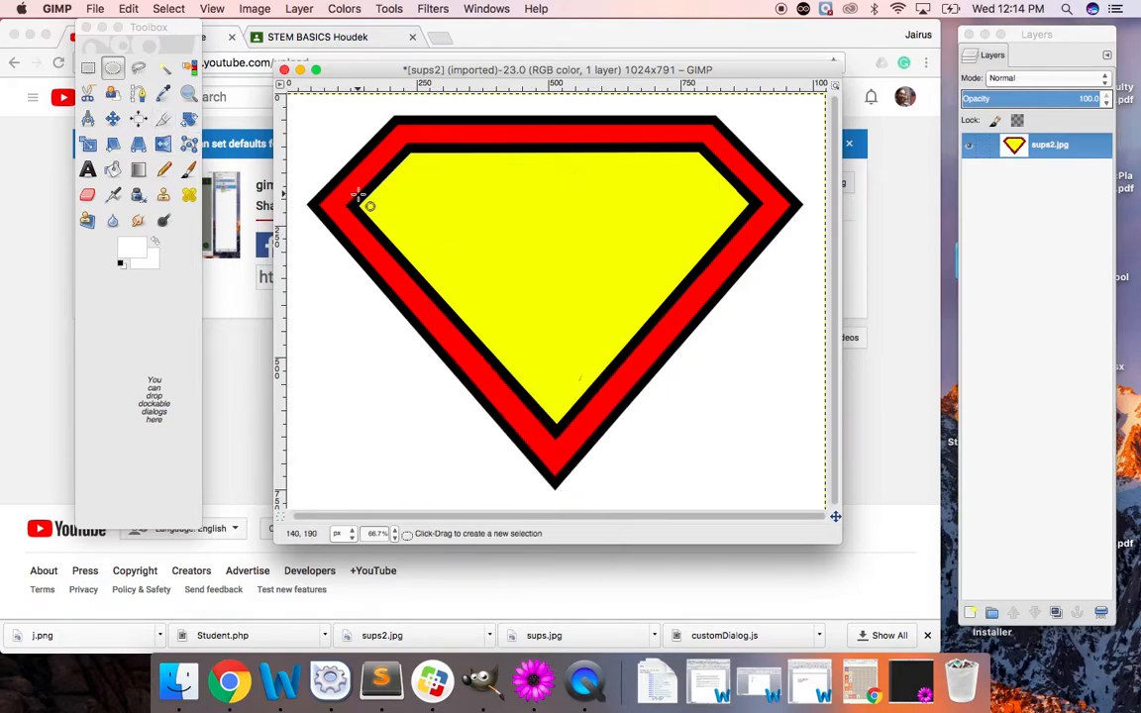
- Trace the yellow area's outline with Scissors Select, close it at the starting point, and convert it to a selection
{"action": "left_click", "coordinate": [86, 96]}
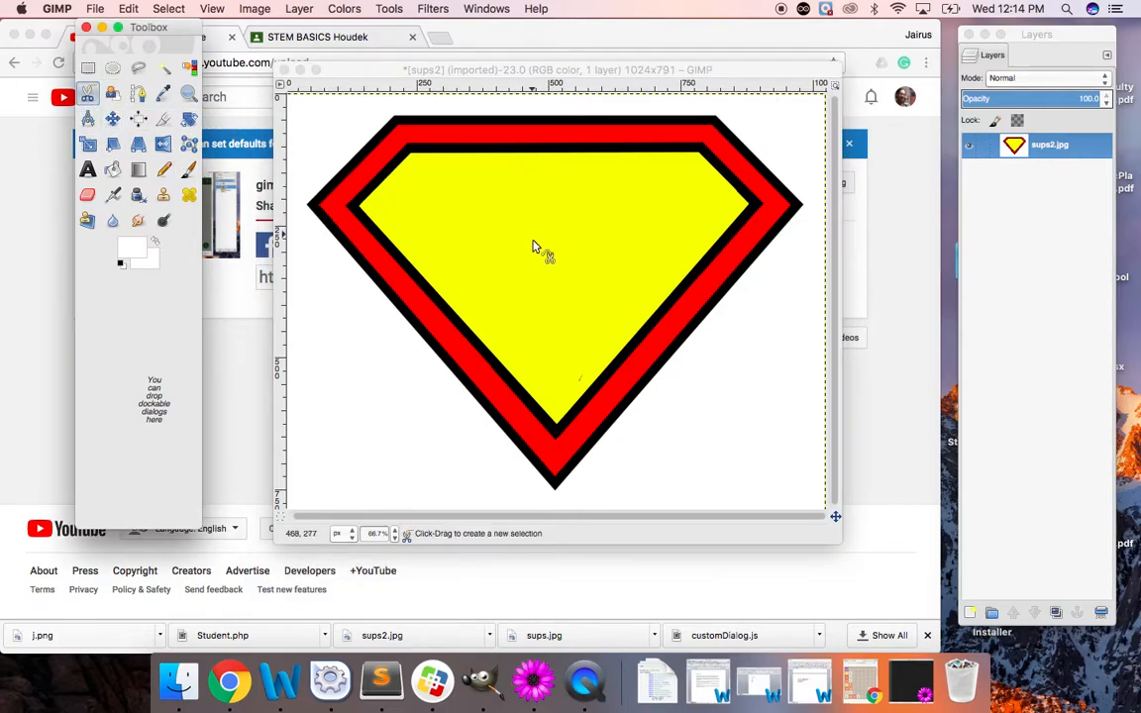
{"action": "left_click", "coordinate": [418, 173]}
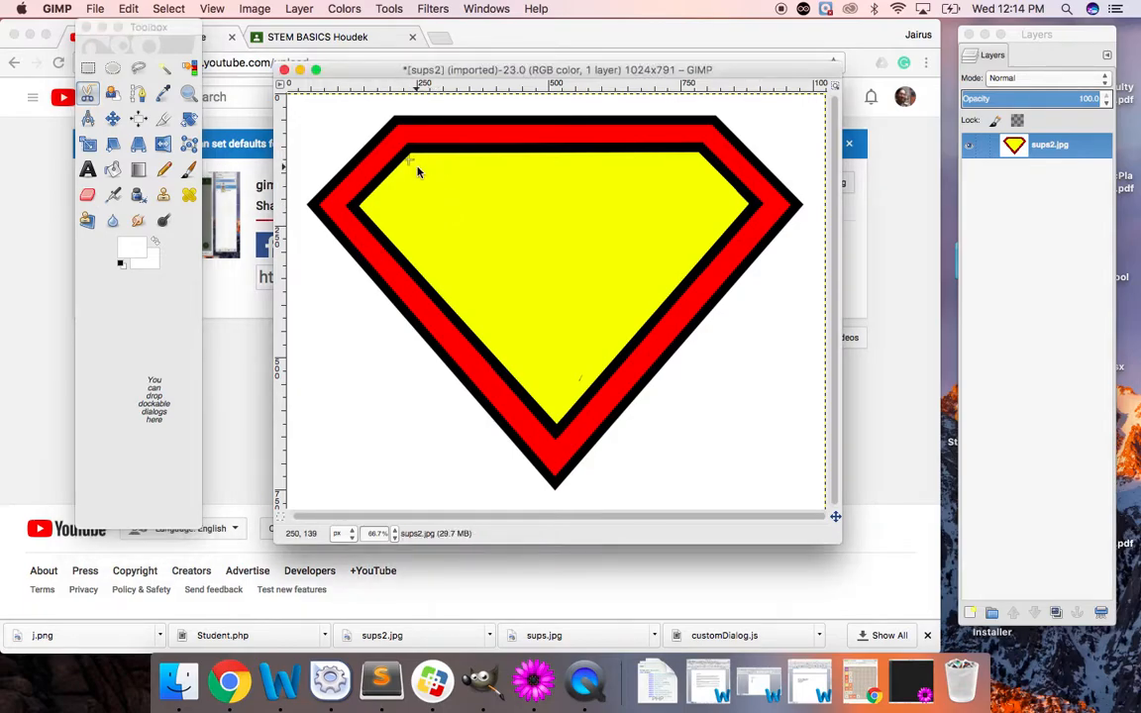
{"action": "left_click", "coordinate": [691, 175]}
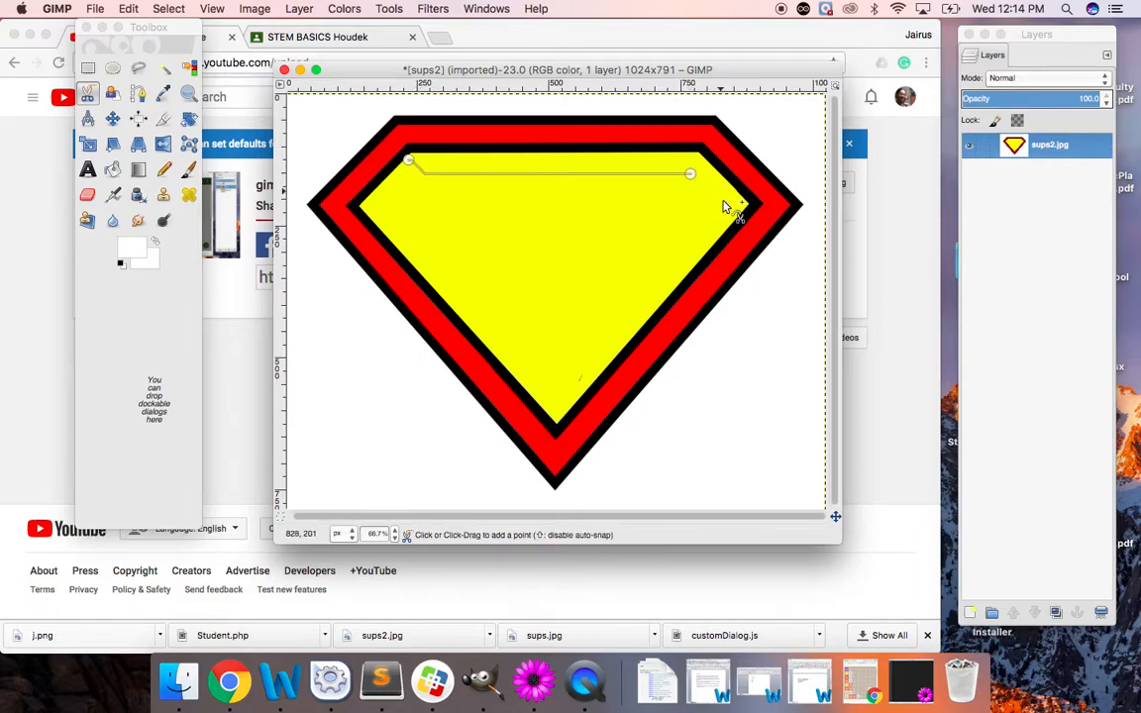
{"action": "left_click", "coordinate": [725, 203]}
{"action": "left_click", "coordinate": [567, 393]}
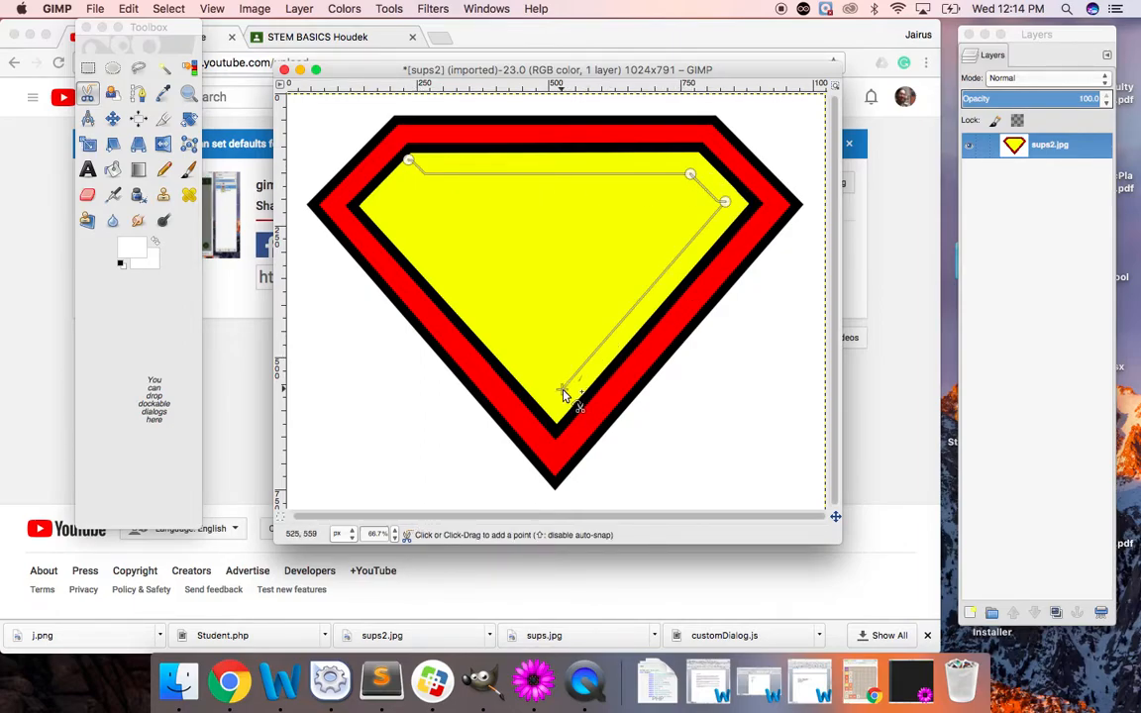
{"action": "left_click", "coordinate": [377, 205]}
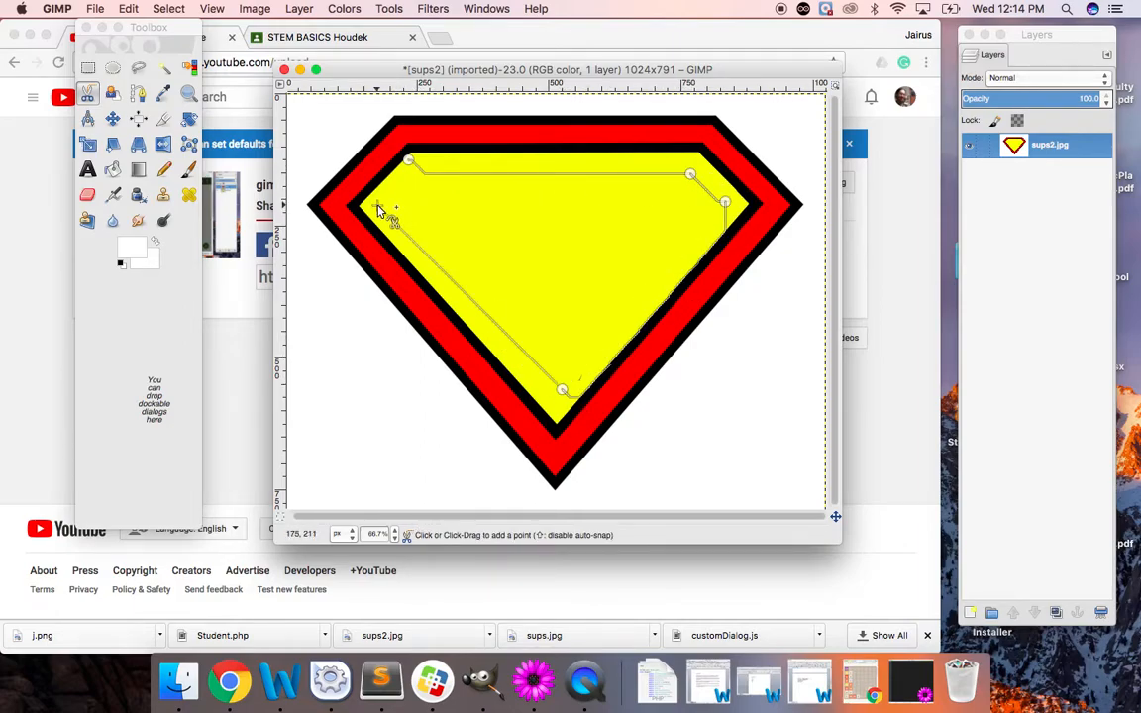
{"action": "left_click", "coordinate": [408, 162]}
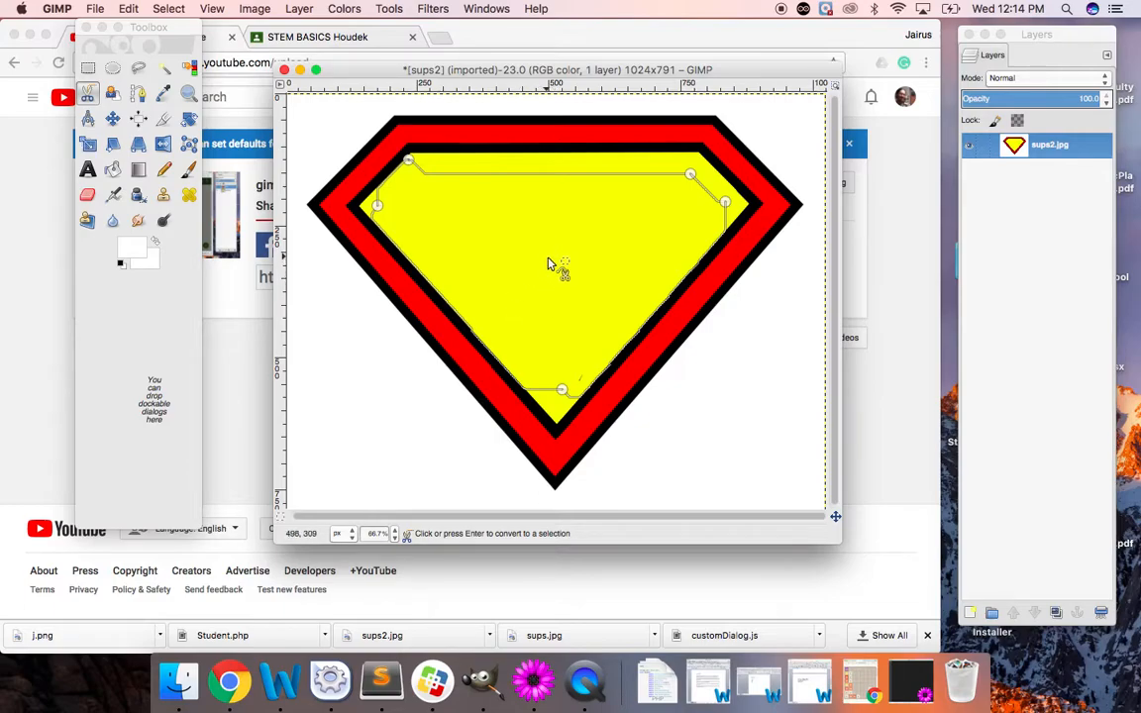
{"action": "left_click", "coordinate": [511, 259]}
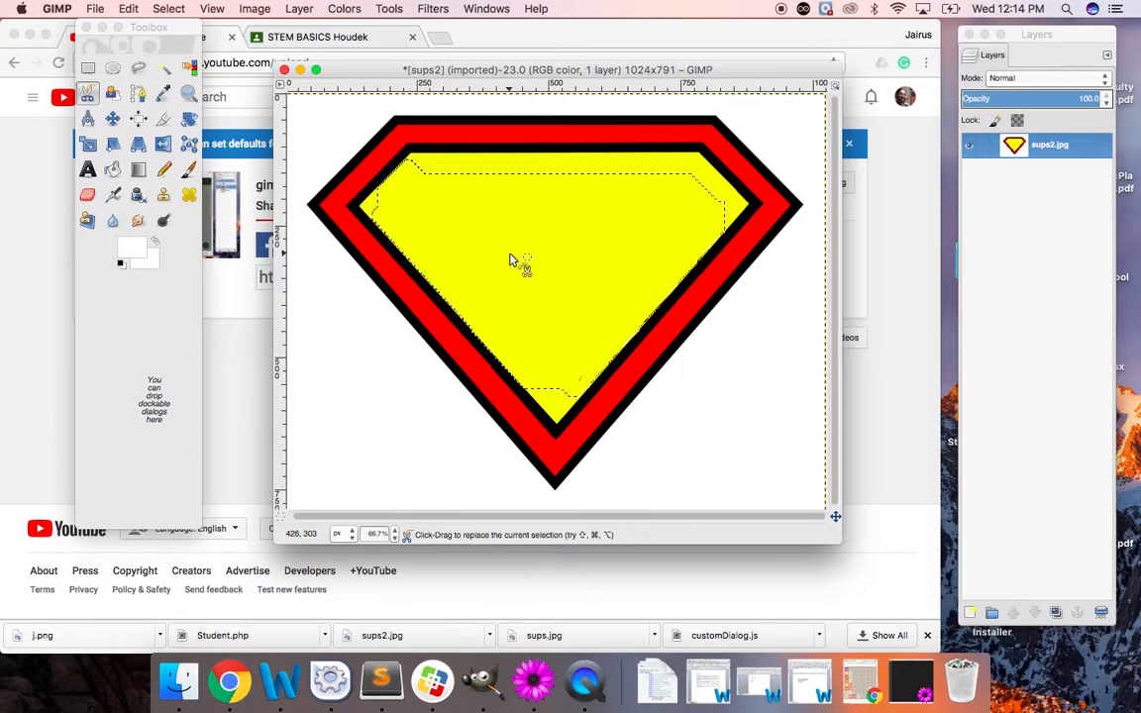
- Cut the traced selection out of the yellow area, and undo the cut and the selection
{"action": "right_click", "coordinate": [520, 248]}
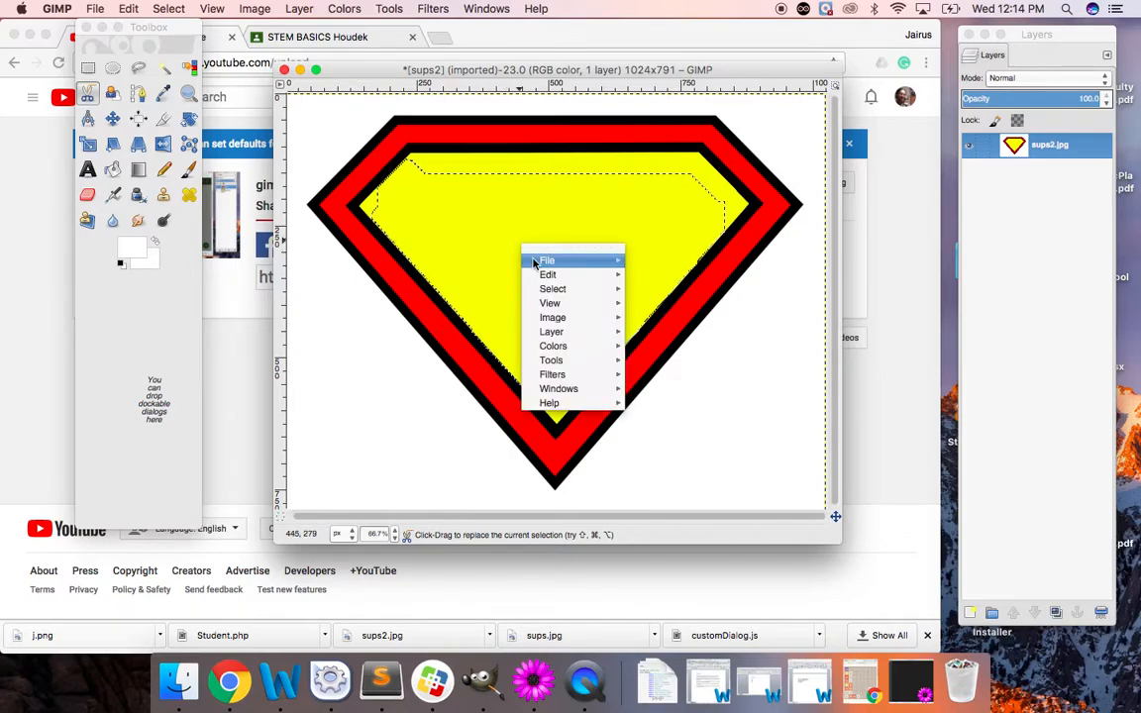
{"action": "mouse_move", "coordinate": [551, 274]}
{"action": "left_click", "coordinate": [656, 358]}
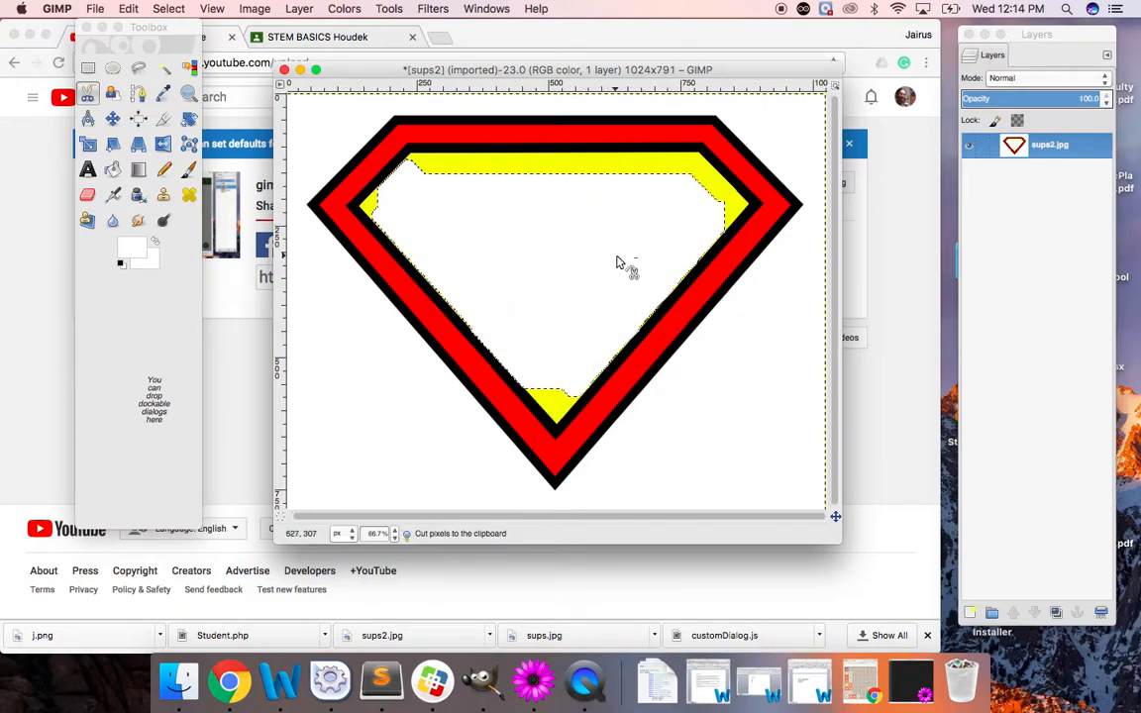
{"action": "key", "text": "super+z"}
{"action": "key", "text": "super+z"}
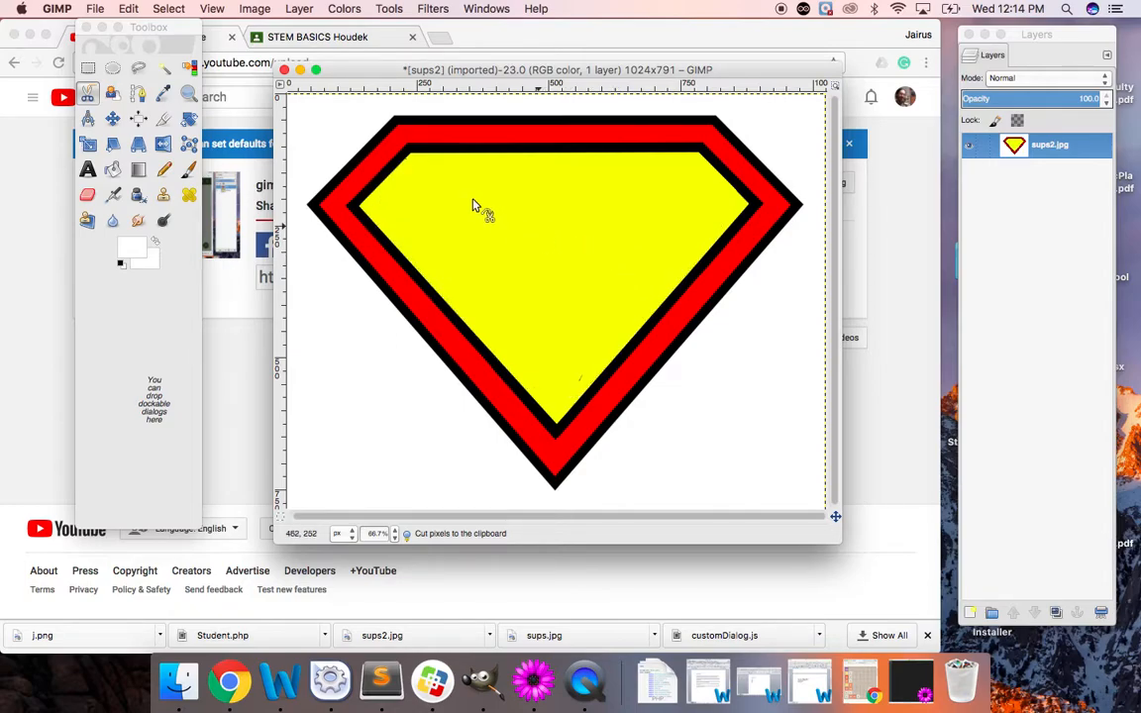
- Trace a closed four-point Scissors Select outline inside the yellow area, move its upper-right point inward, and convert it to a selection
{"action": "left_click", "coordinate": [661, 191]}
{"action": "left_click", "coordinate": [572, 324]}
{"action": "left_click", "coordinate": [444, 238]}
{"action": "left_click", "coordinate": [431, 176]}
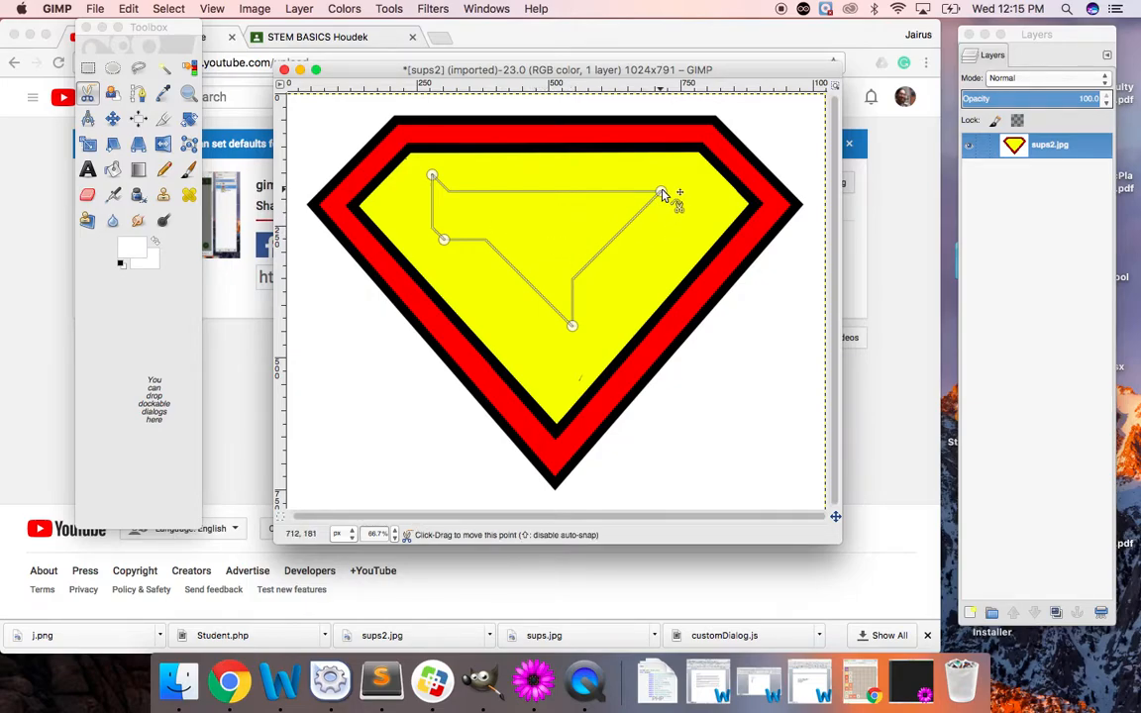
{"action": "left_click_drag", "start_coordinate": [664, 192], "coordinate": [597, 214]}
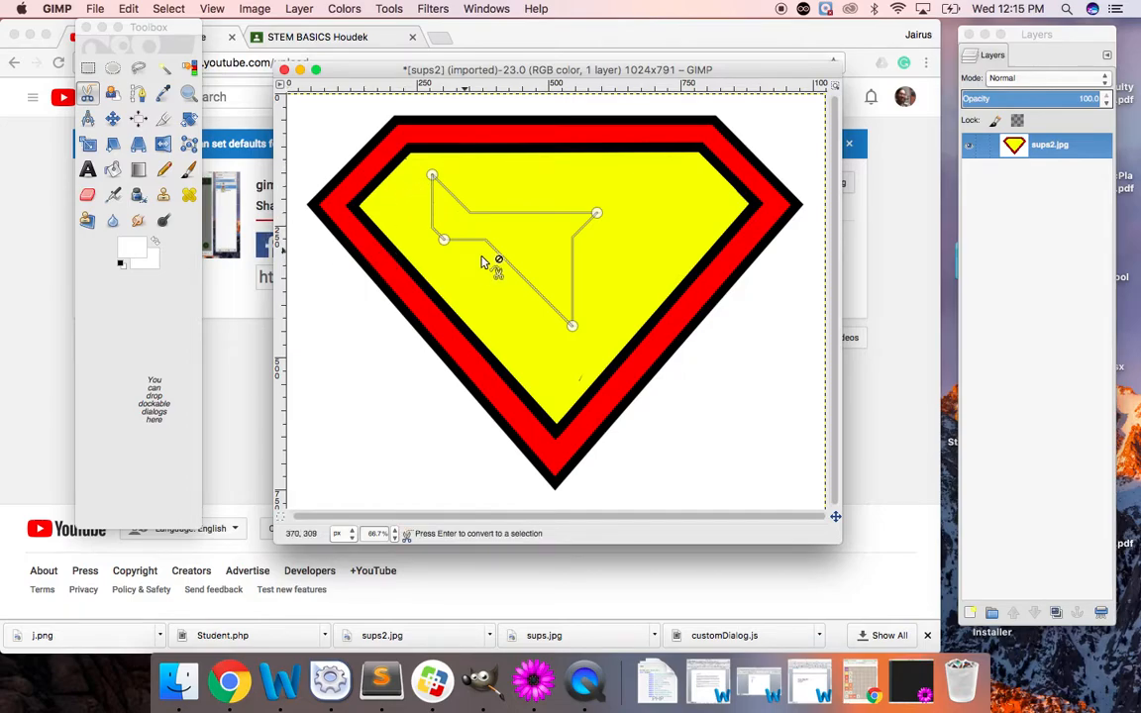
{"action": "left_click", "coordinate": [513, 242]}
- Cut the scissors-traced shape out of the yellow area, and undo the cut
{"action": "right_click", "coordinate": [523, 244]}
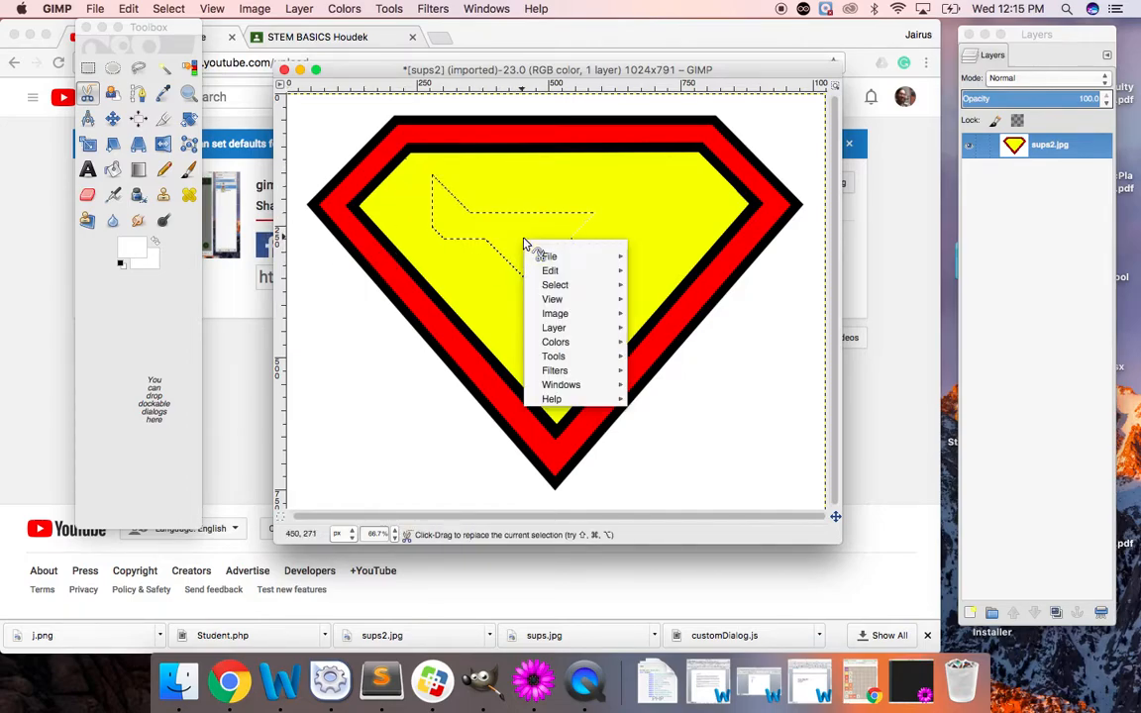
{"action": "mouse_move", "coordinate": [604, 269]}
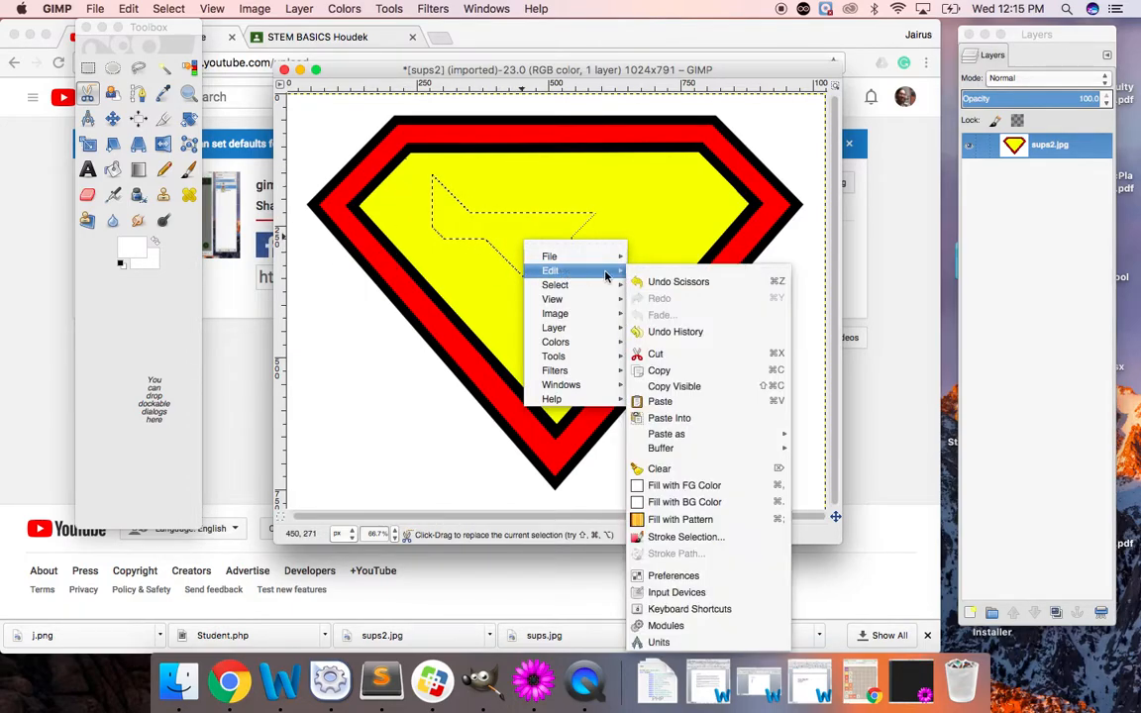
{"action": "left_click", "coordinate": [659, 356]}
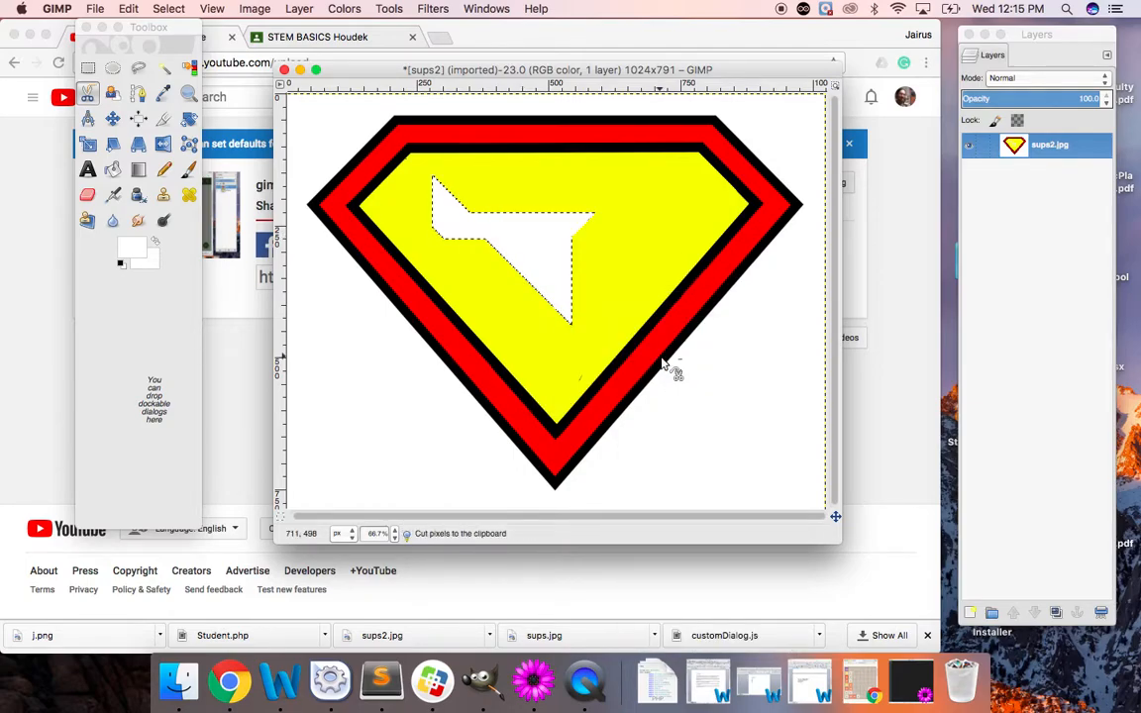
{"action": "key", "text": "super+z"}
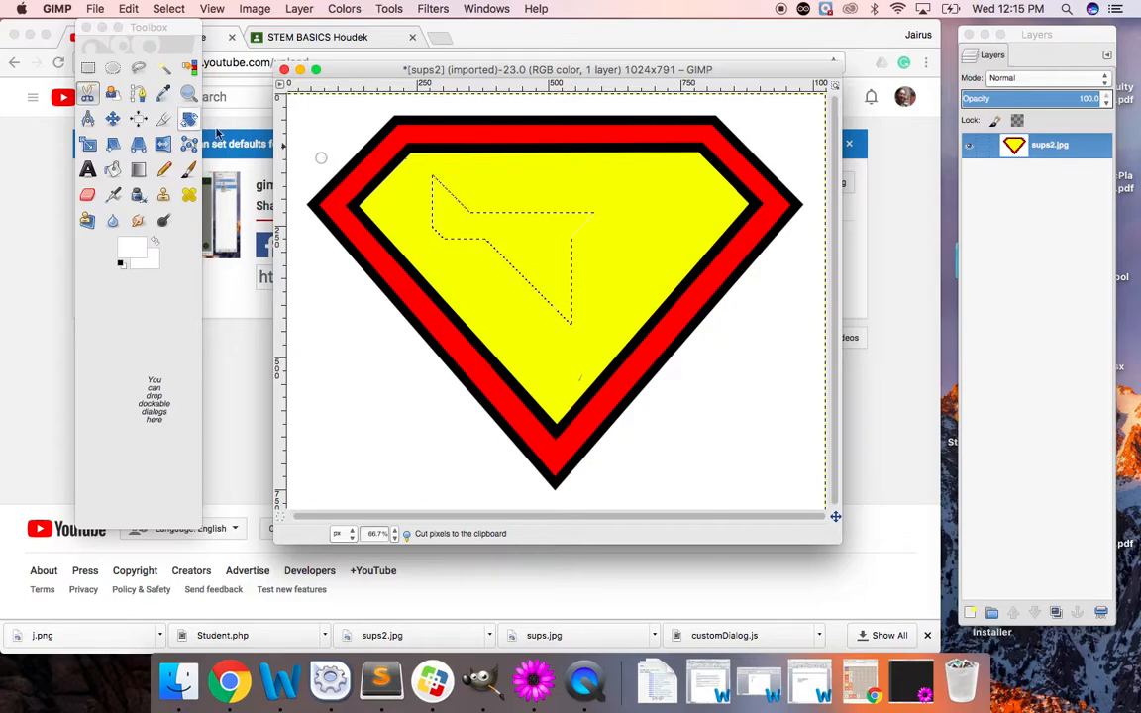
{"action": "left_click", "coordinate": [343, 143]}
{"action": "left_click", "coordinate": [359, 169]}
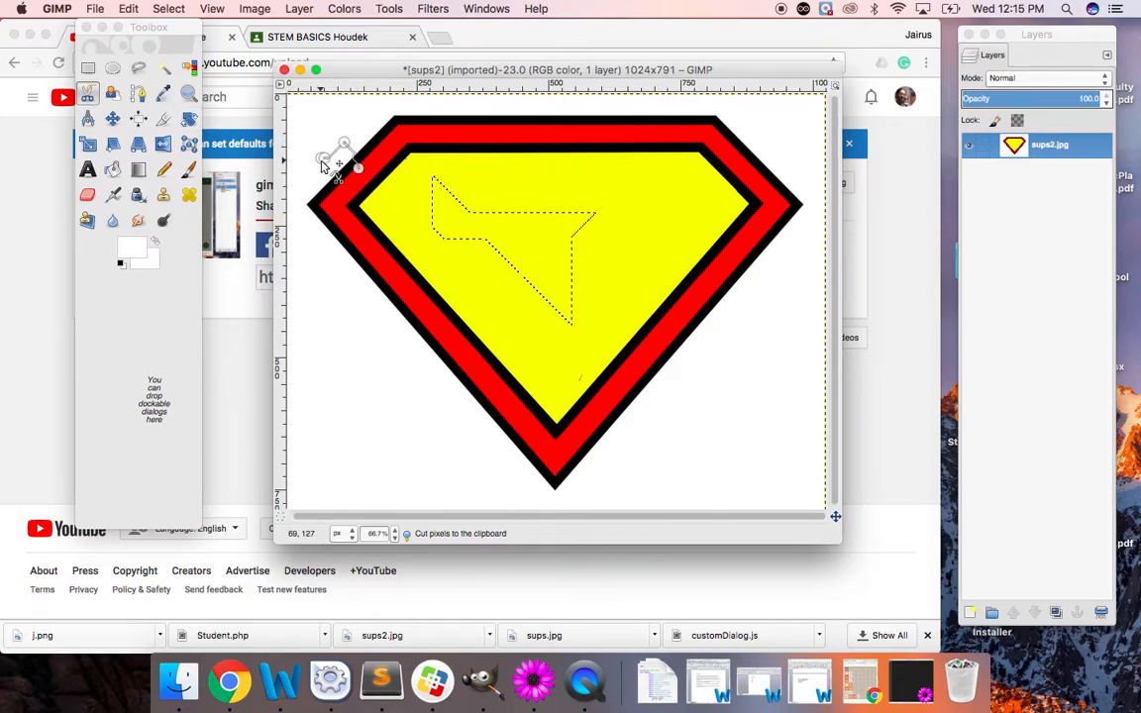
{"action": "left_click", "coordinate": [312, 160]}
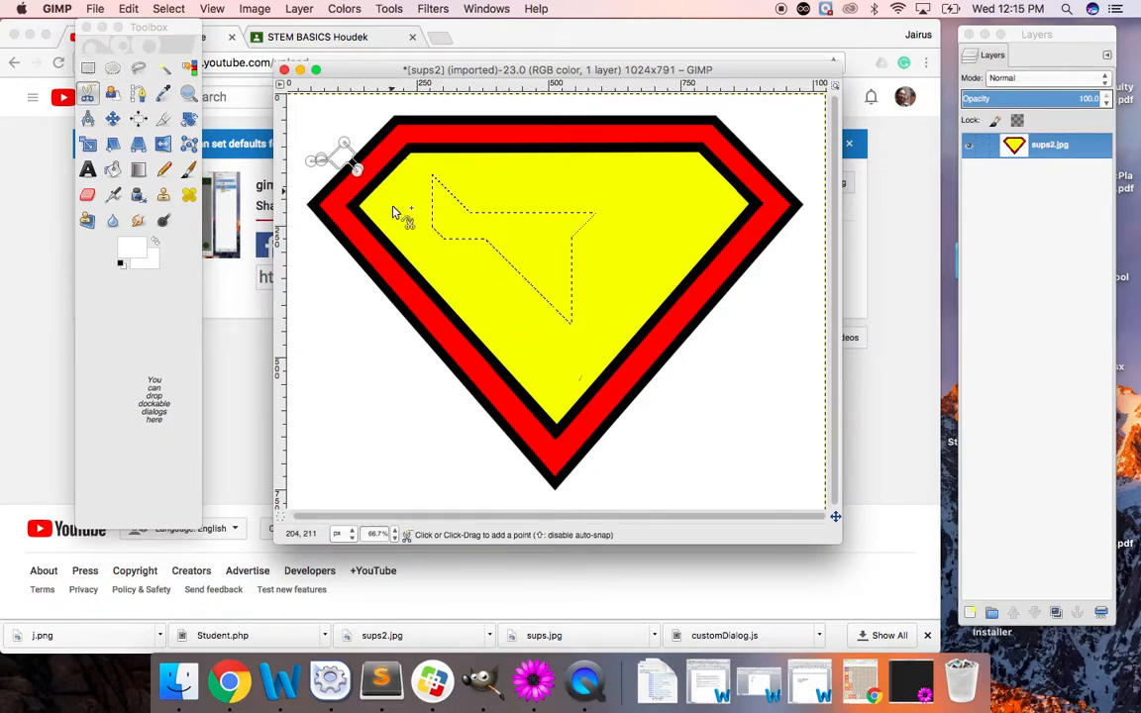
- Clear the remaining scissors selection with Rectangle Select, and select the whole yellow area with Fuzzy Select
{"action": "left_click", "coordinate": [88, 68]}
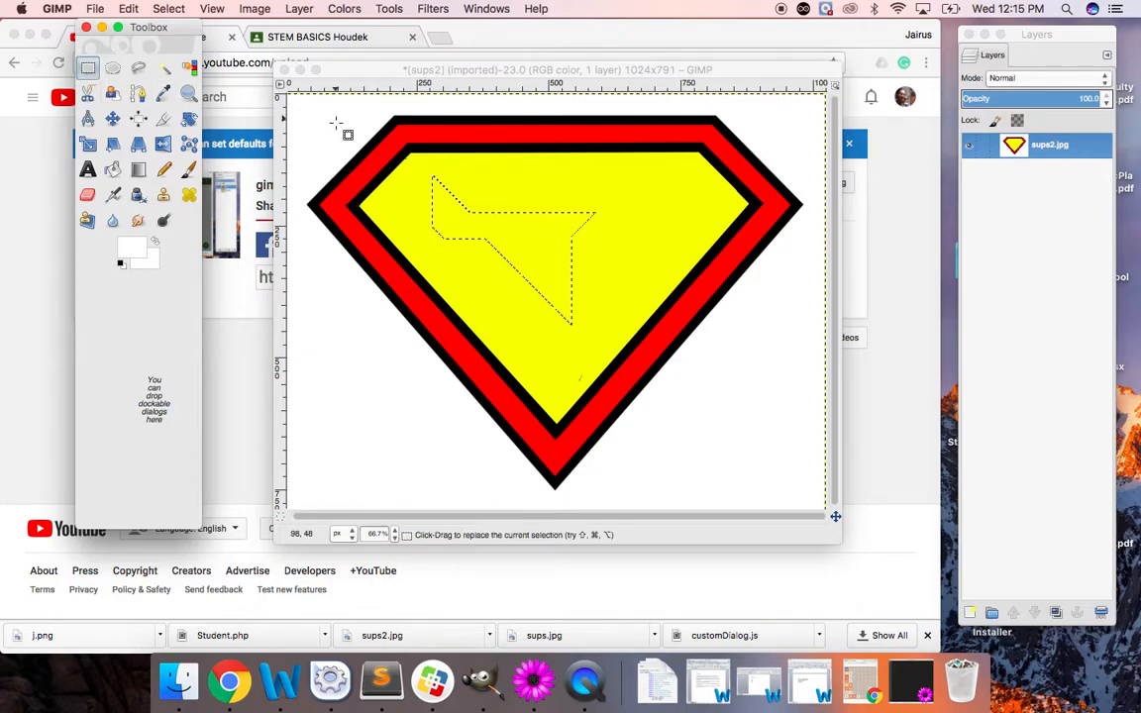
{"action": "left_click", "coordinate": [337, 126]}
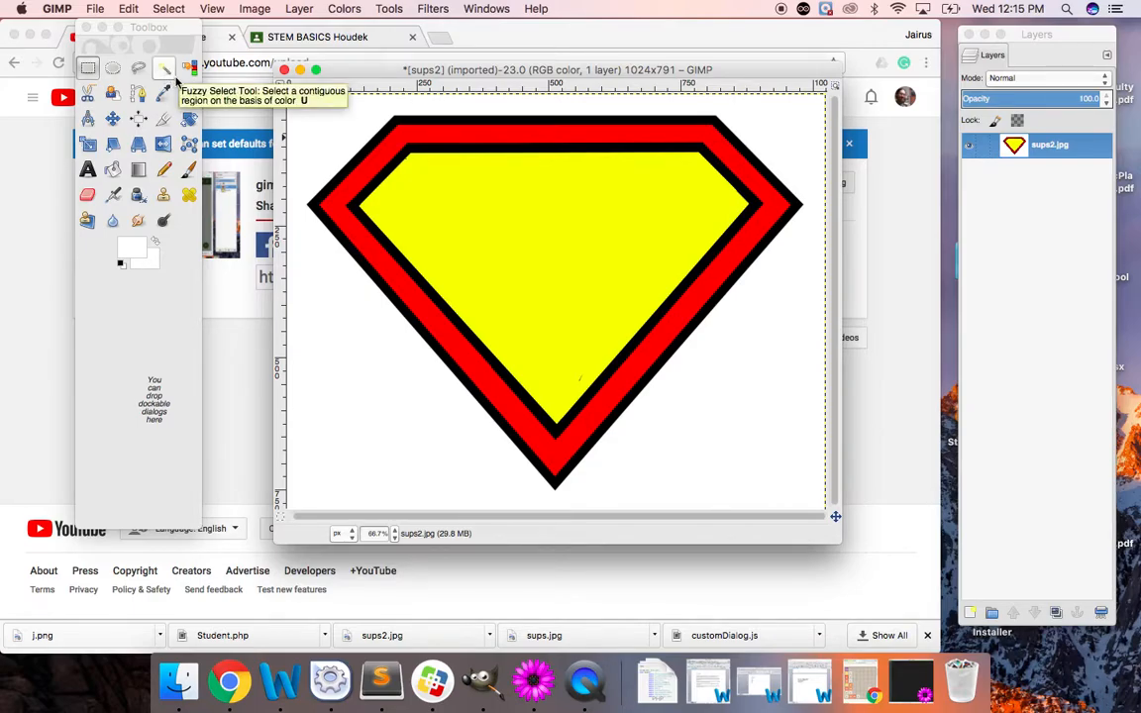
{"action": "left_click", "coordinate": [163, 69]}
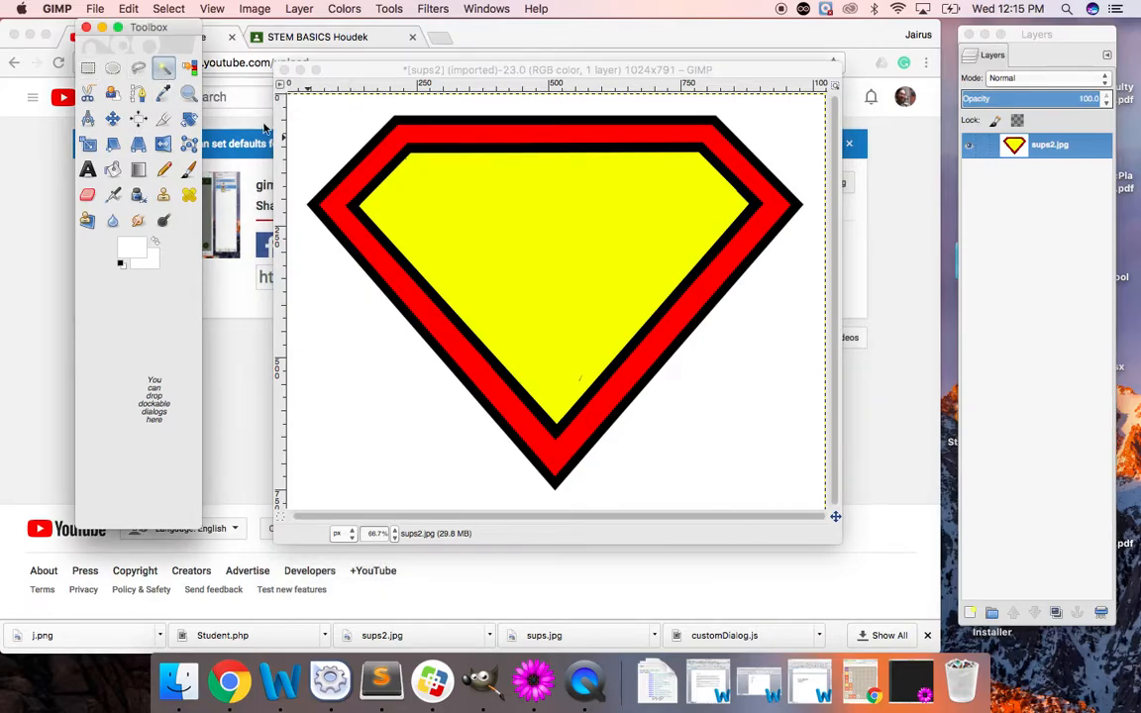
{"action": "left_click", "coordinate": [474, 200]}
{"action": "left_click", "coordinate": [474, 200]}
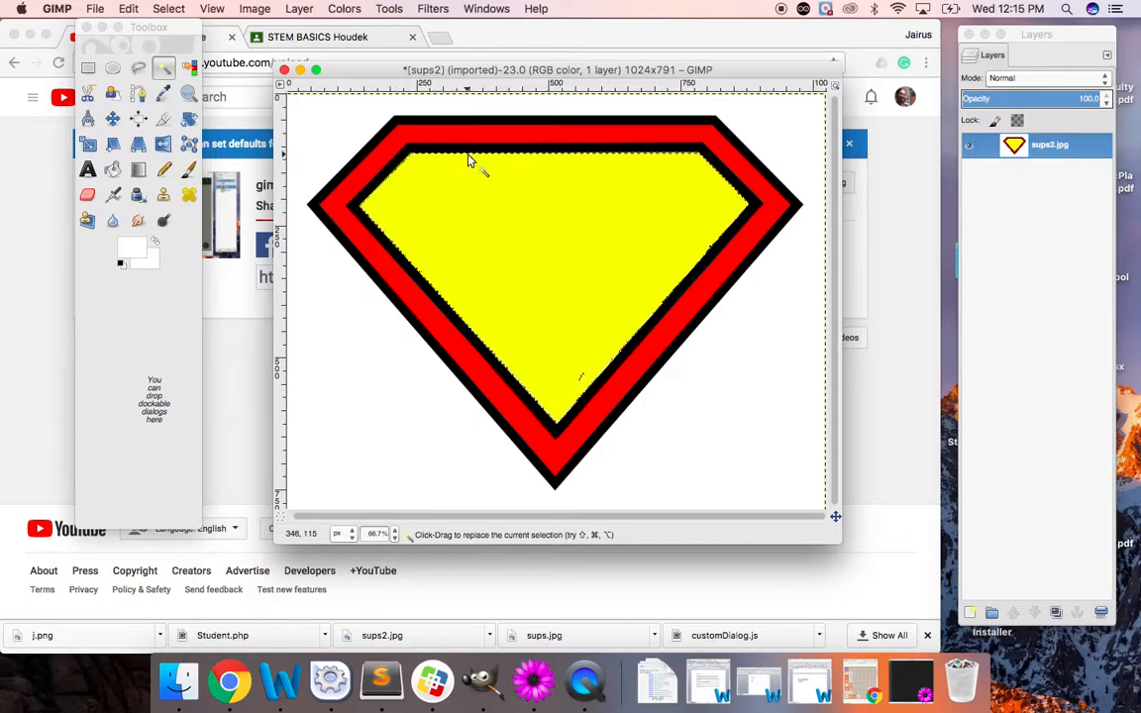
- Cut the selected yellow area out of the emblem, and undo the cut
{"action": "right_click", "coordinate": [499, 208]}
{"action": "mouse_move", "coordinate": [535, 236]}
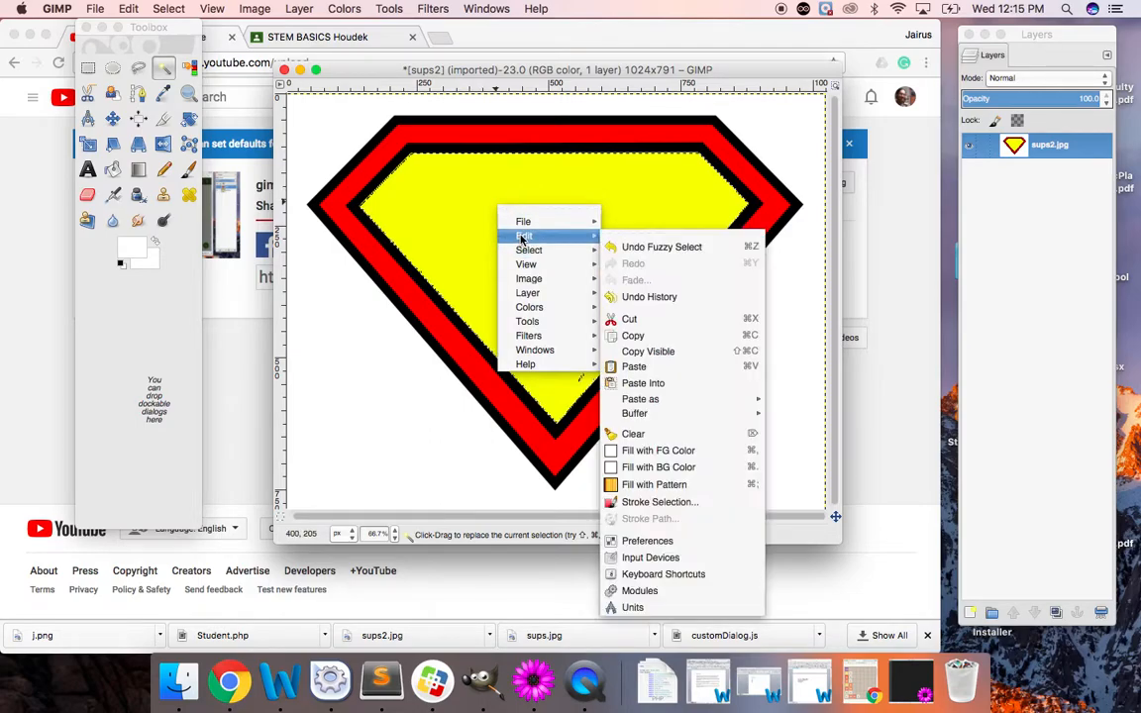
{"action": "left_click", "coordinate": [652, 321]}
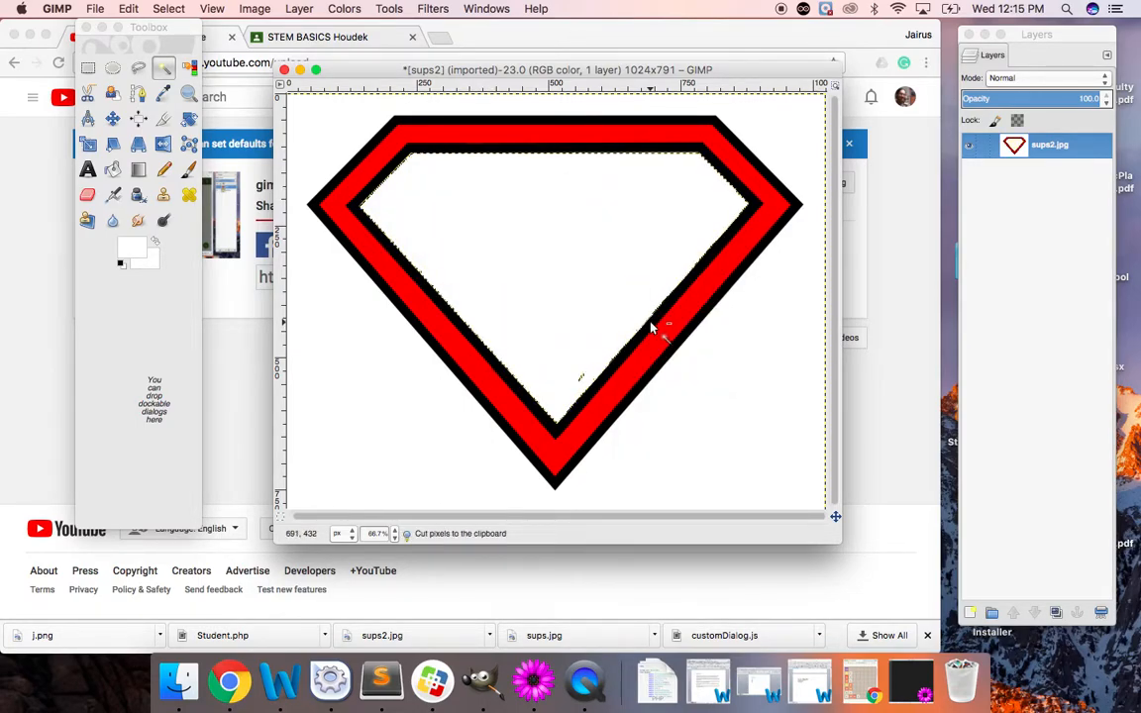
{"action": "key", "text": "super+z"}
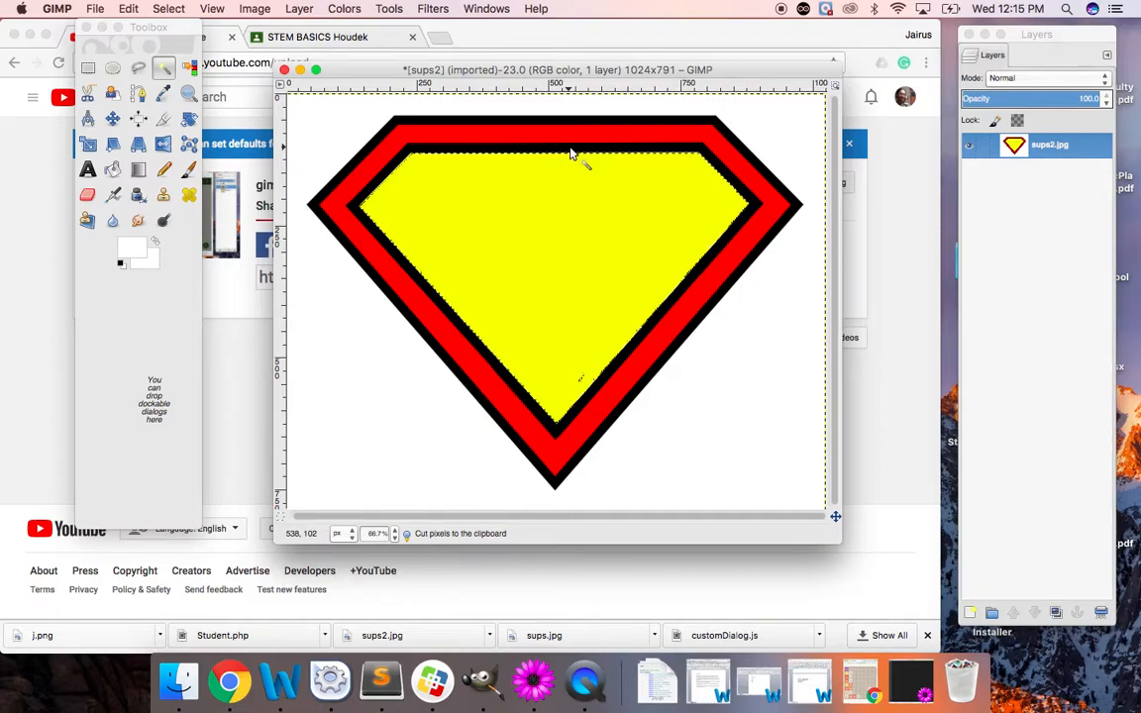
- Select the inner black outline around the yellow area with Fuzzy Select and cut it out
{"action": "right_click", "coordinate": [454, 151]}
{"action": "mouse_move", "coordinate": [483, 180]}
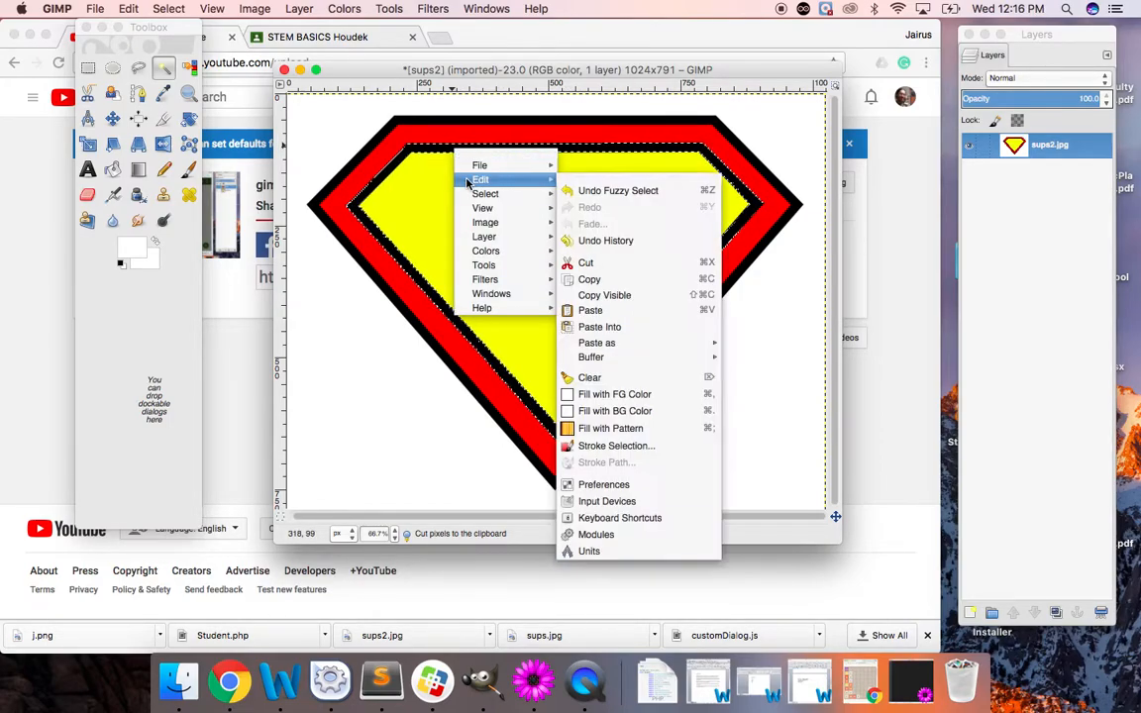
{"action": "left_click", "coordinate": [614, 264]}
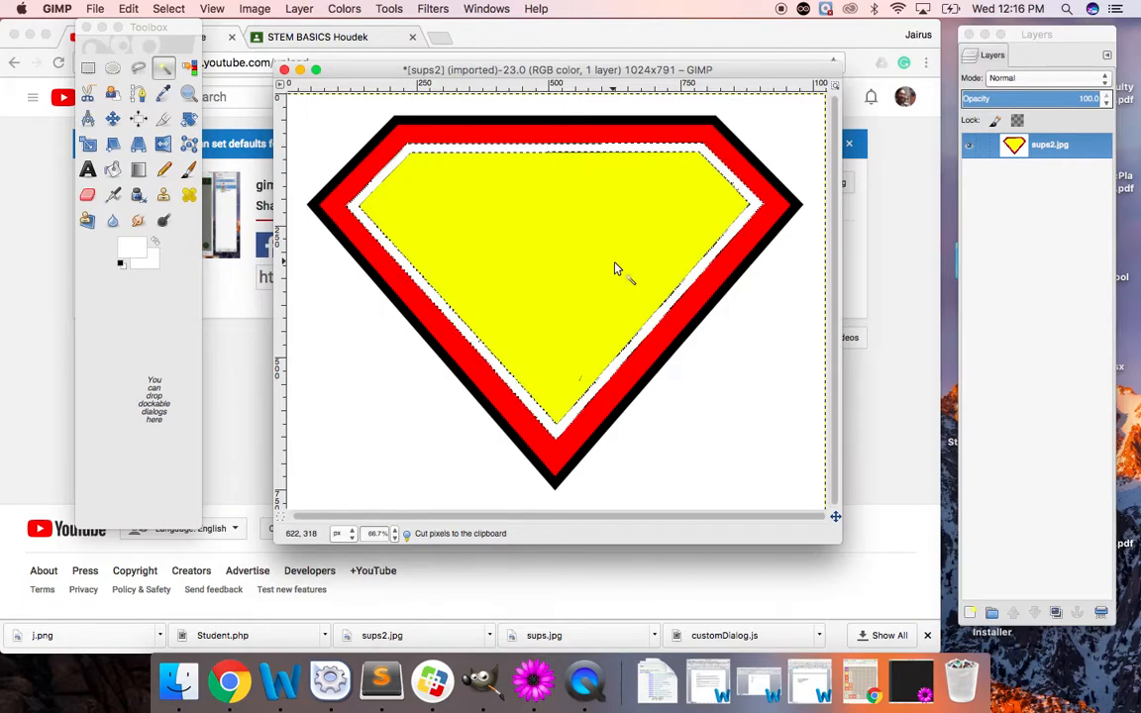
- Select the emblem's red band with Fuzzy Select and cut it out
{"action": "left_click", "coordinate": [566, 138]}
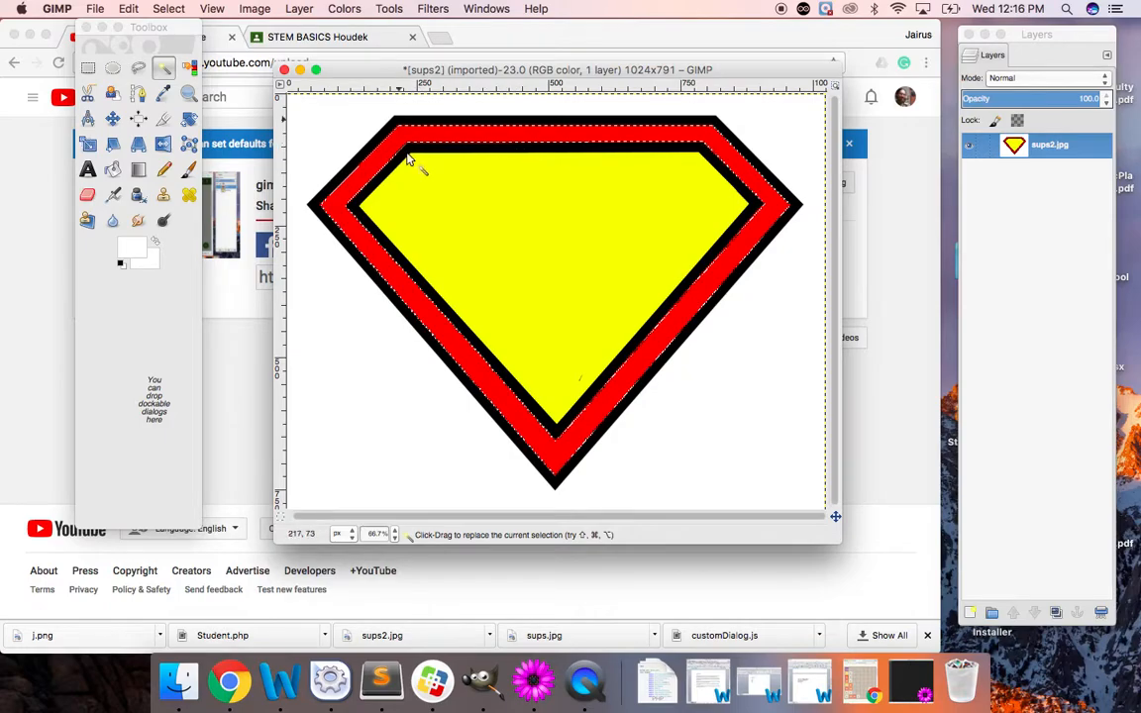
{"action": "right_click", "coordinate": [438, 145]}
{"action": "mouse_move", "coordinate": [465, 170]}
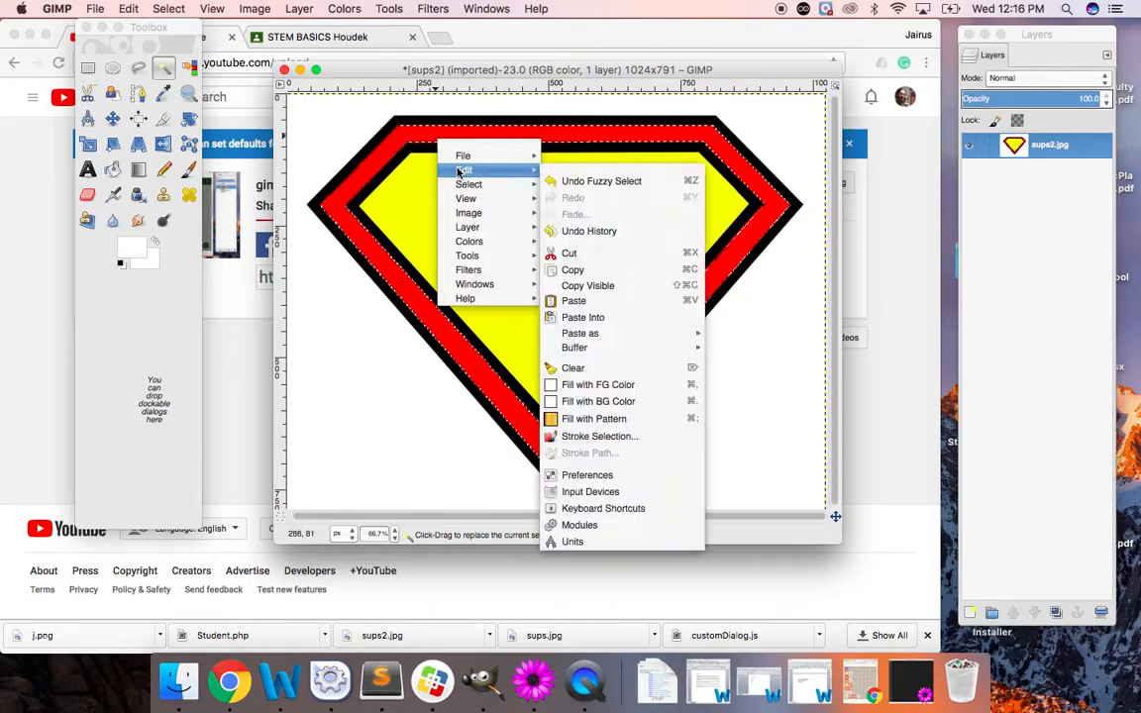
{"action": "left_click", "coordinate": [572, 254]}
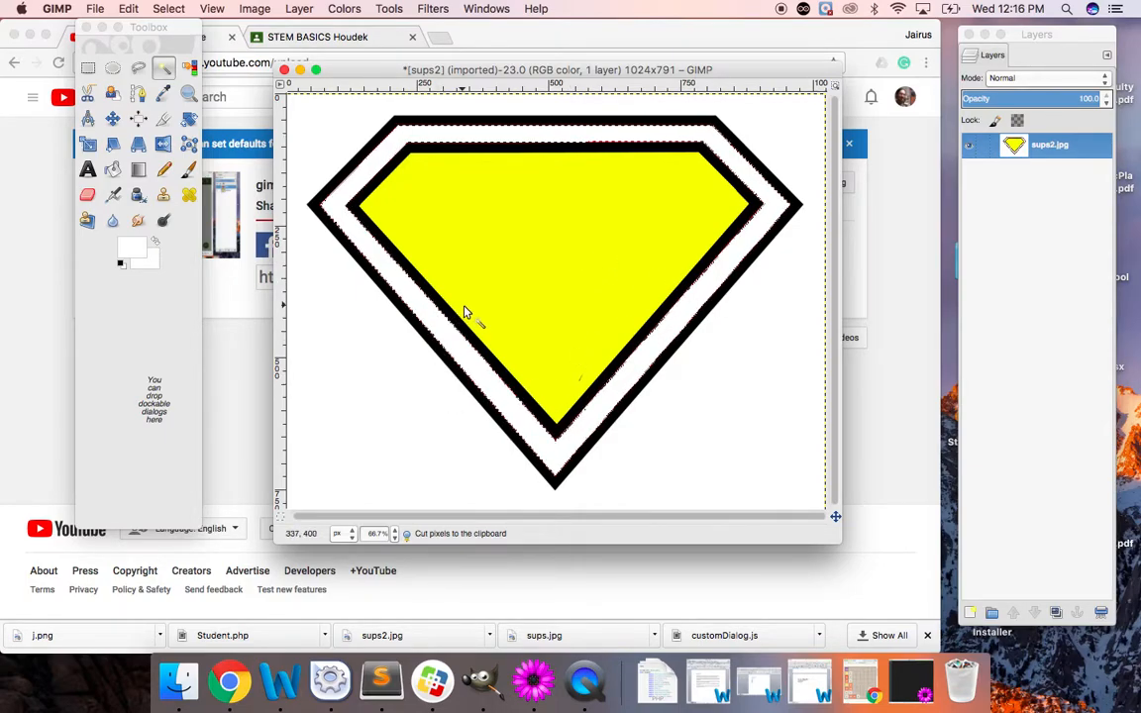
- Select the white background around the emblem with Fuzzy Select, and clear that selection with Rectangle Select
{"action": "left_click", "coordinate": [337, 365]}
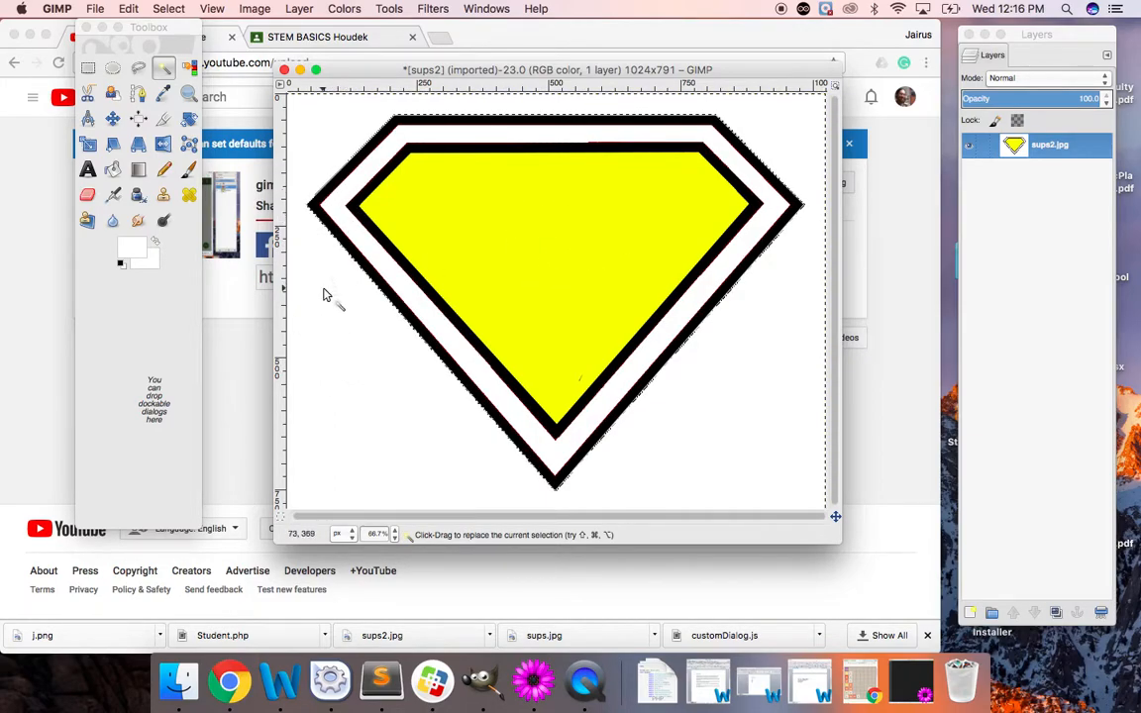
{"action": "left_click", "coordinate": [88, 67]}
{"action": "left_click", "coordinate": [310, 122]}
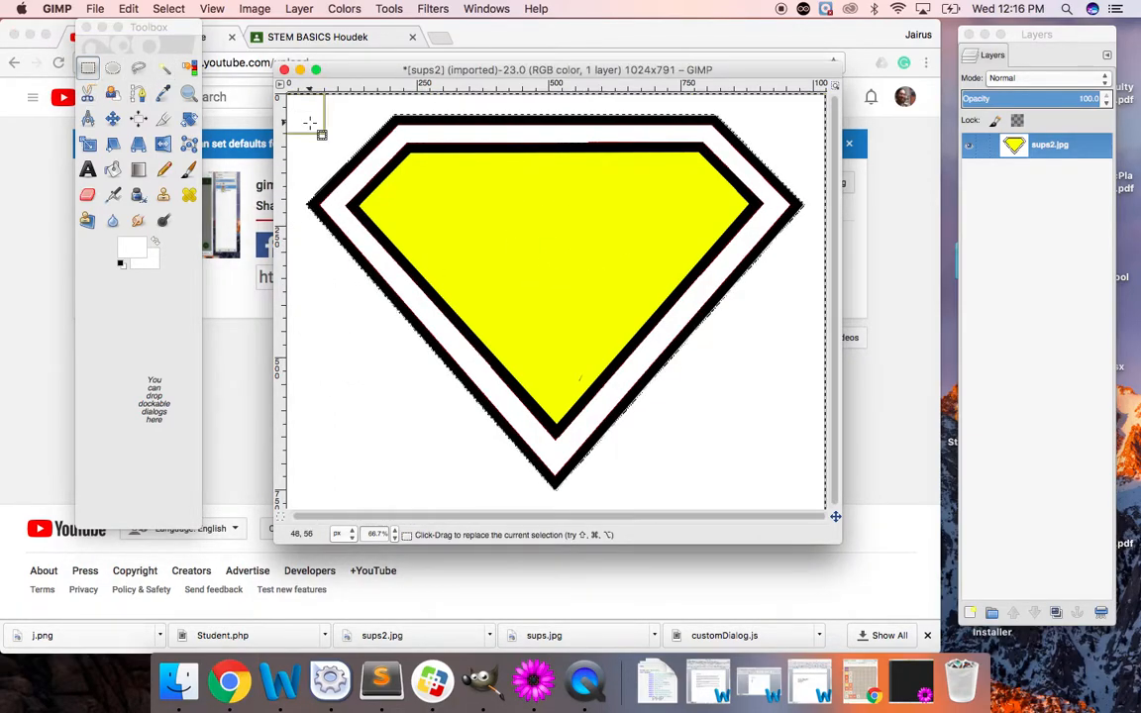
{"action": "left_click", "coordinate": [375, 336]}
{"action": "left_click", "coordinate": [480, 269]}
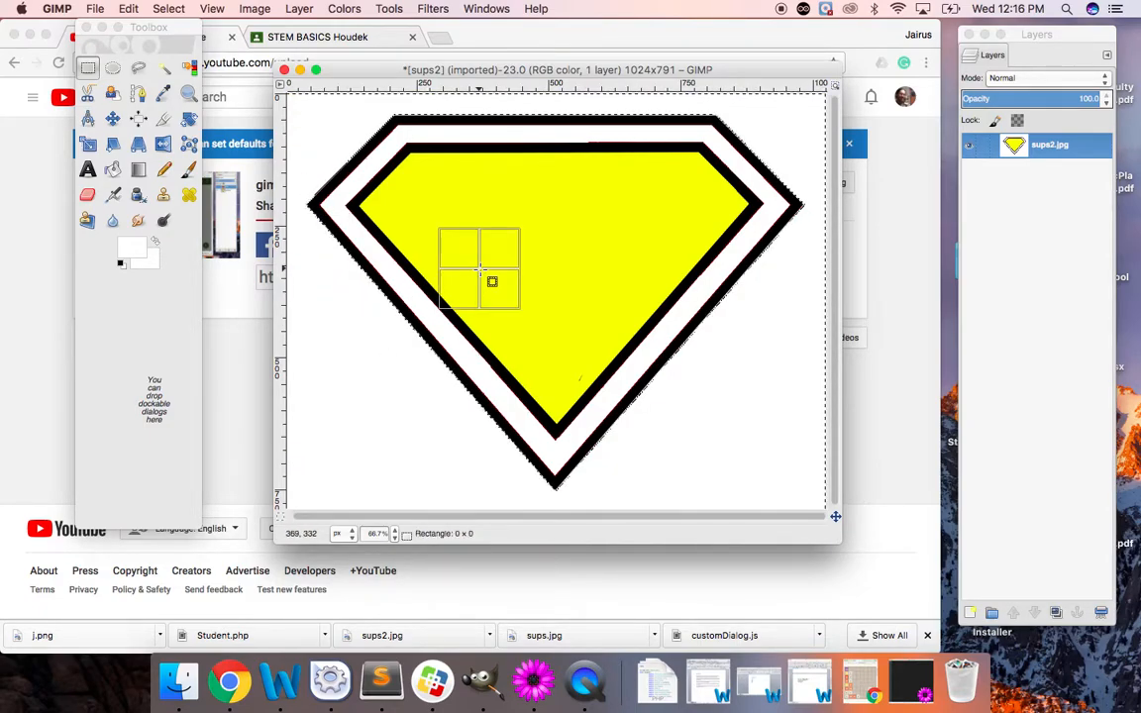
{"action": "left_click", "coordinate": [1030, 339]}
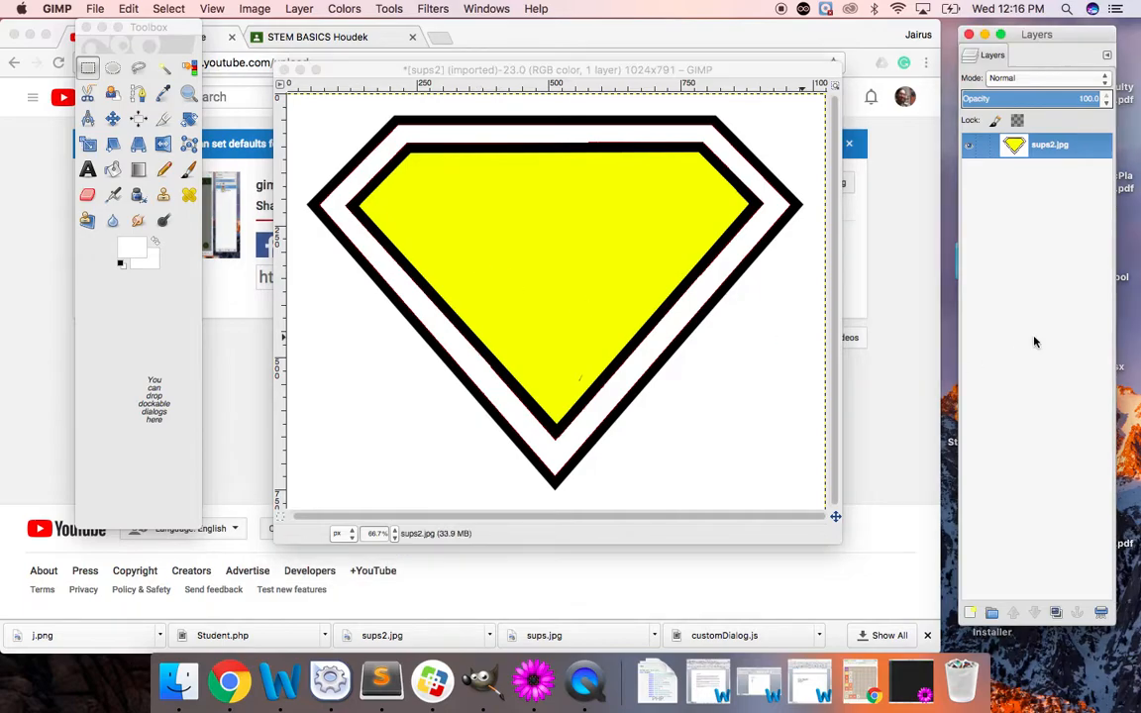
- Undo the cut of the red band to restore the full emblem
{"action": "left_click", "coordinate": [734, 338]}
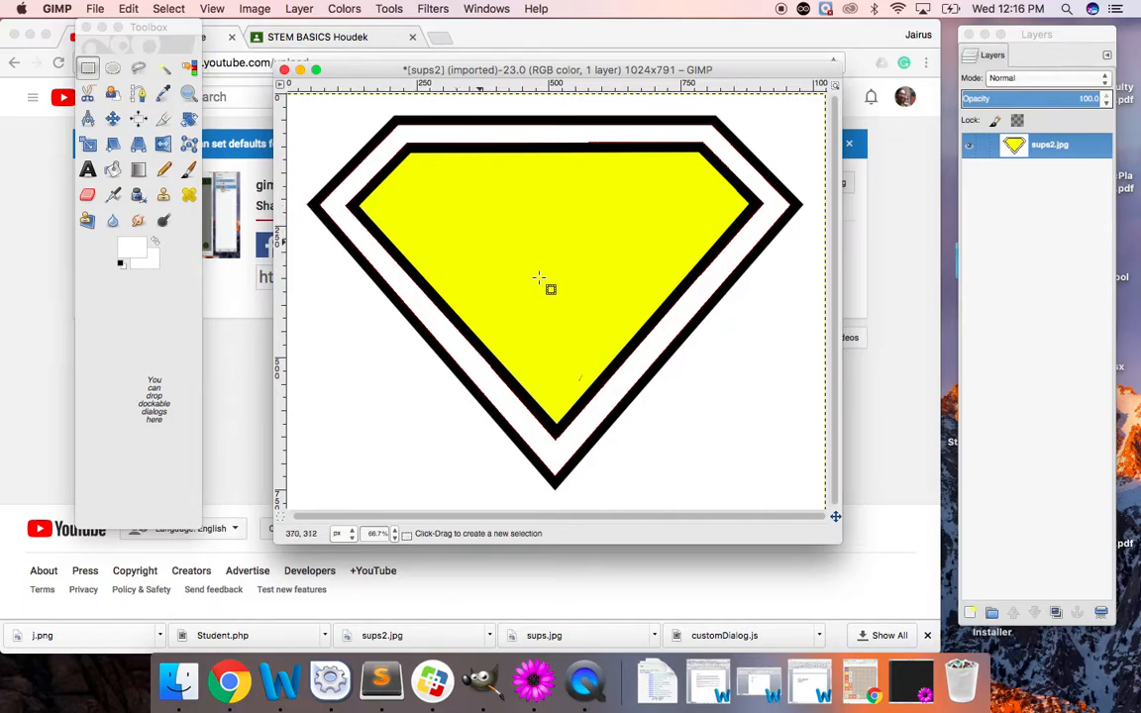
{"action": "left_click", "coordinate": [1065, 253]}
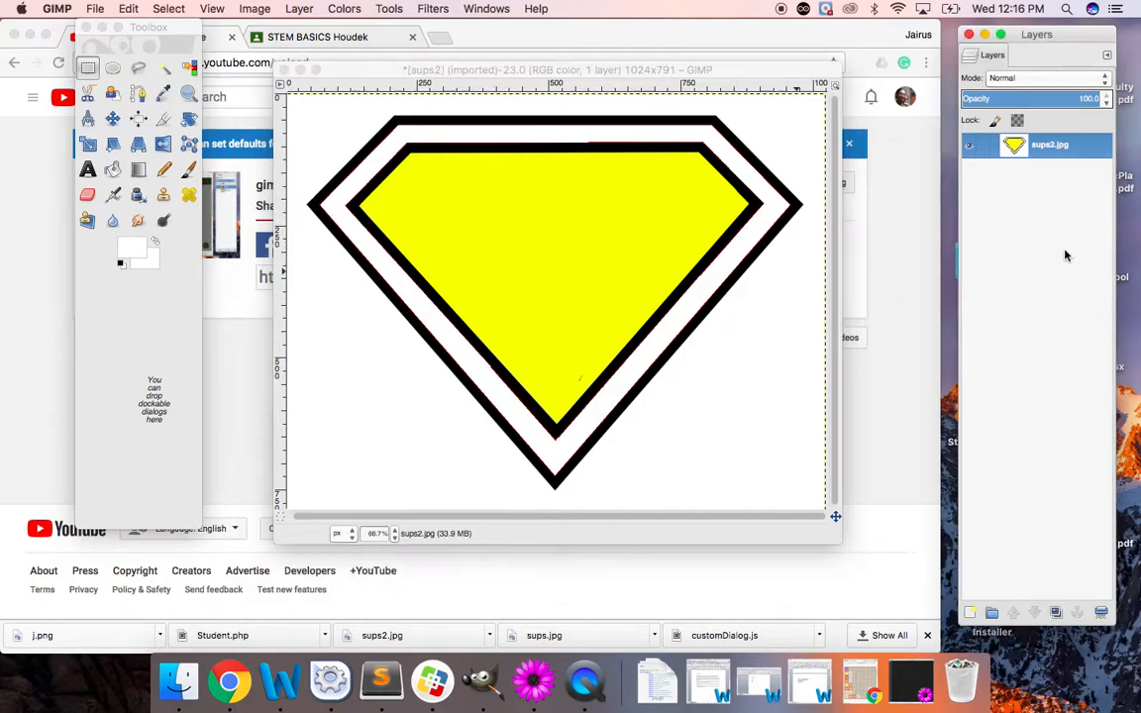
{"action": "left_click", "coordinate": [782, 348]}
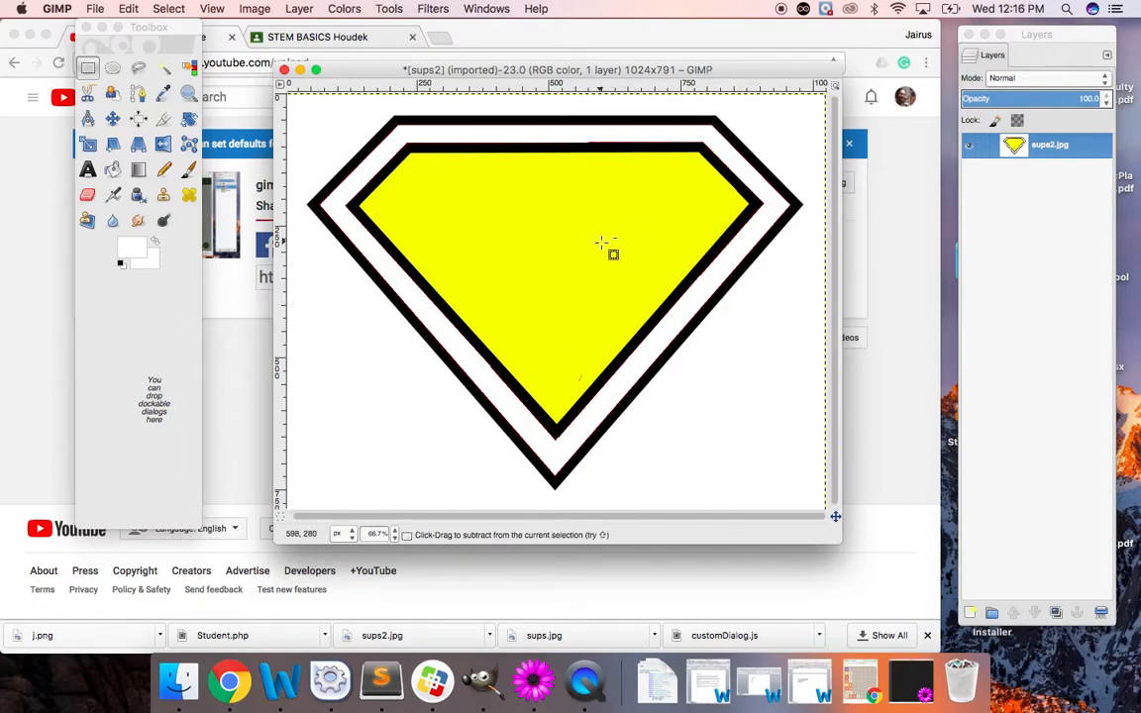
{"action": "key", "text": "super+comma"}
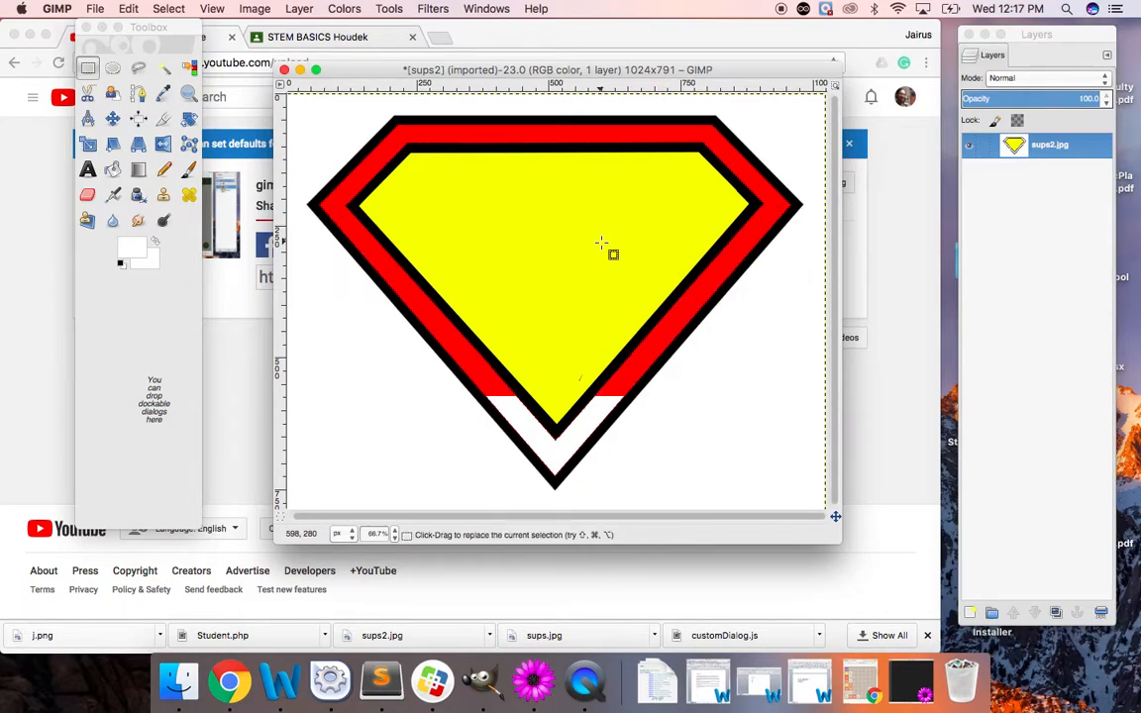
{"action": "left_click", "coordinate": [758, 339]}
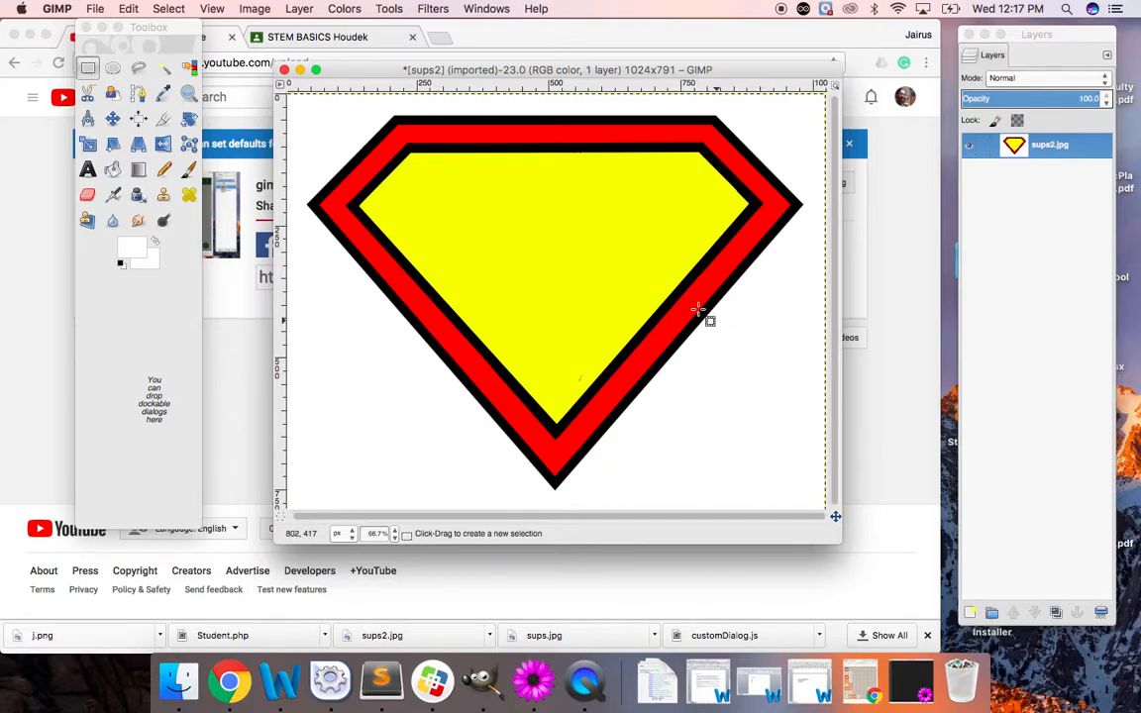